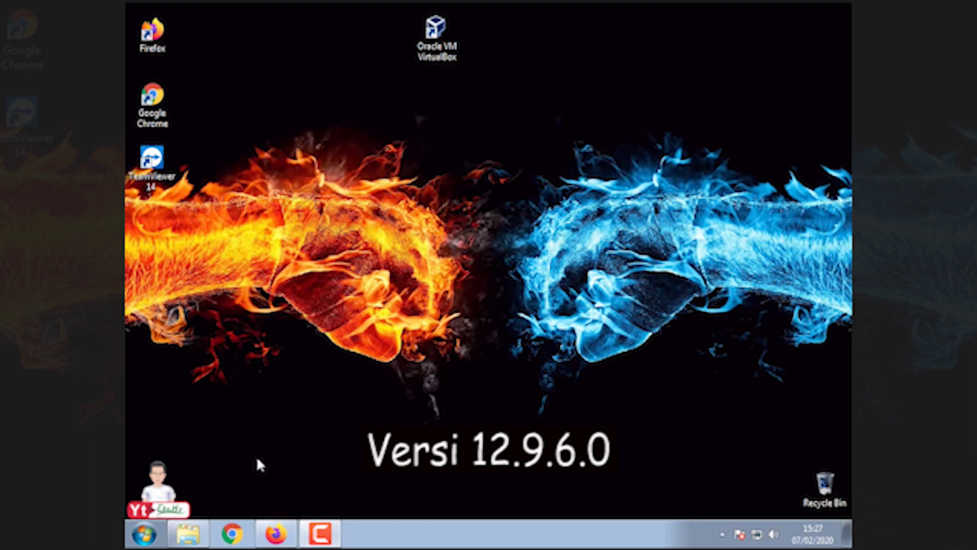
Check the details of the VHD UNBK 2020_FRESH file in the VHD 2020 H folder on drive D
click(189, 534)
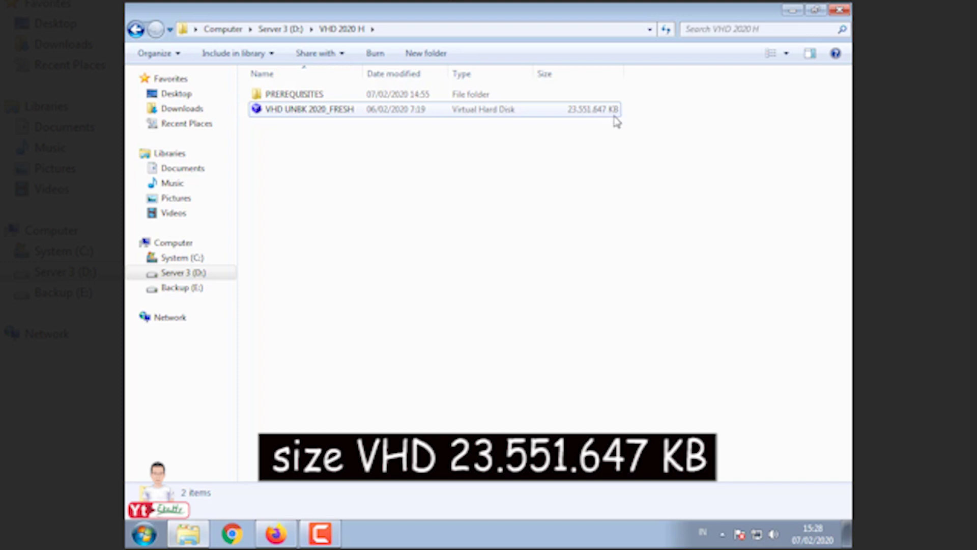
mouse_move(259, 117)
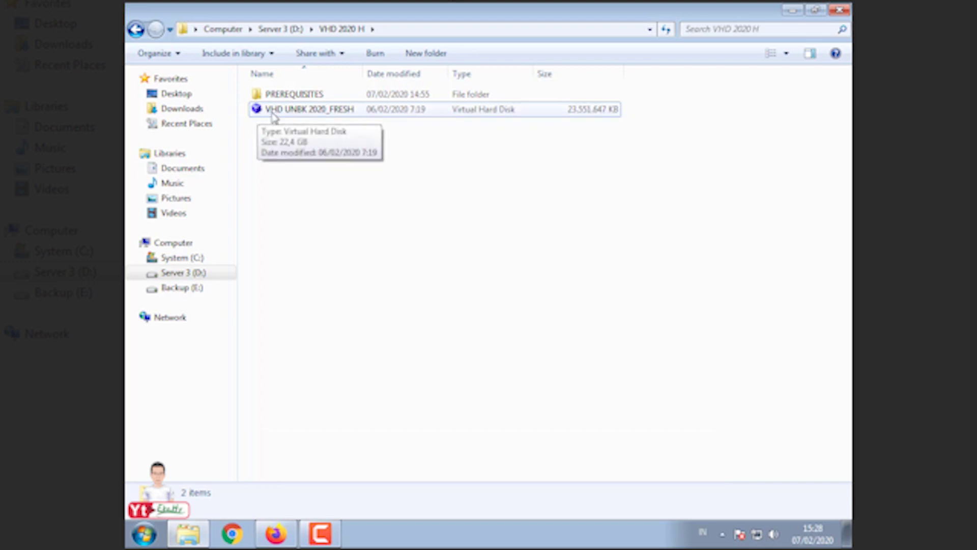
click(792, 10)
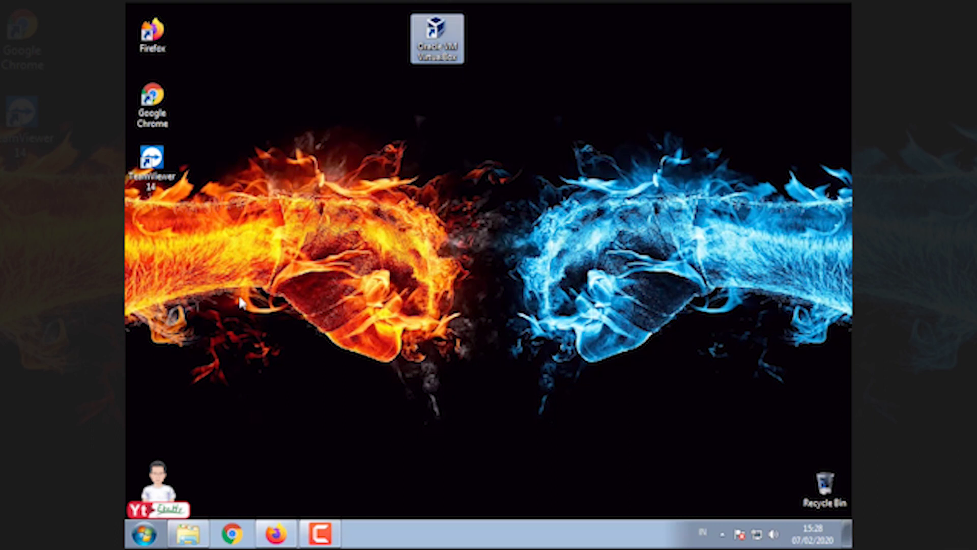
Bring back the VHD 2020 H folder and open its PREREQUISITES subfolder
click(187, 524)
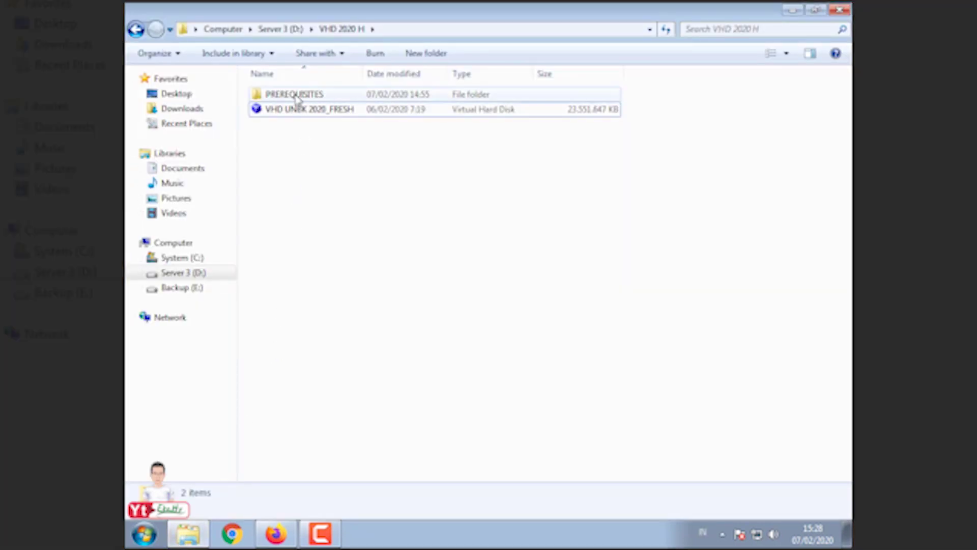
mouse_move(297, 98)
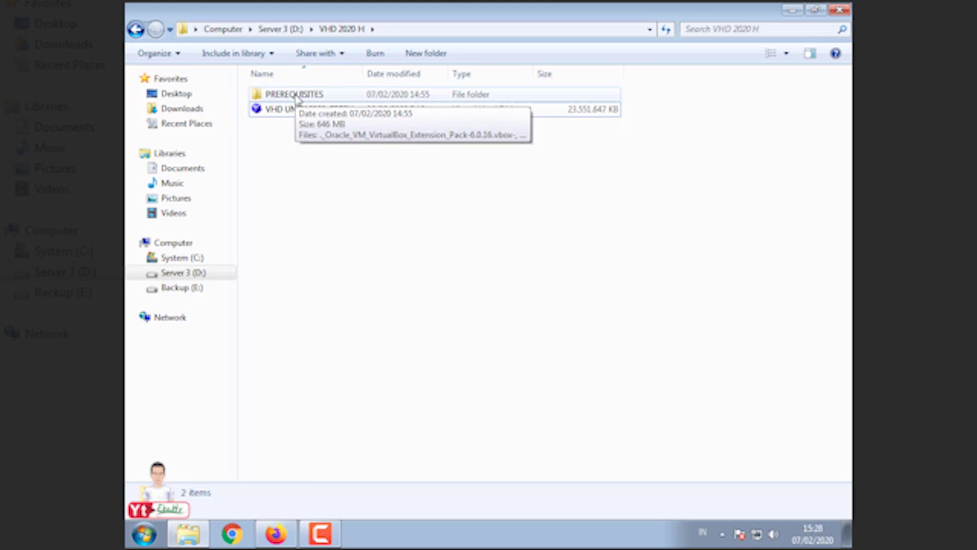
double_click(296, 98)
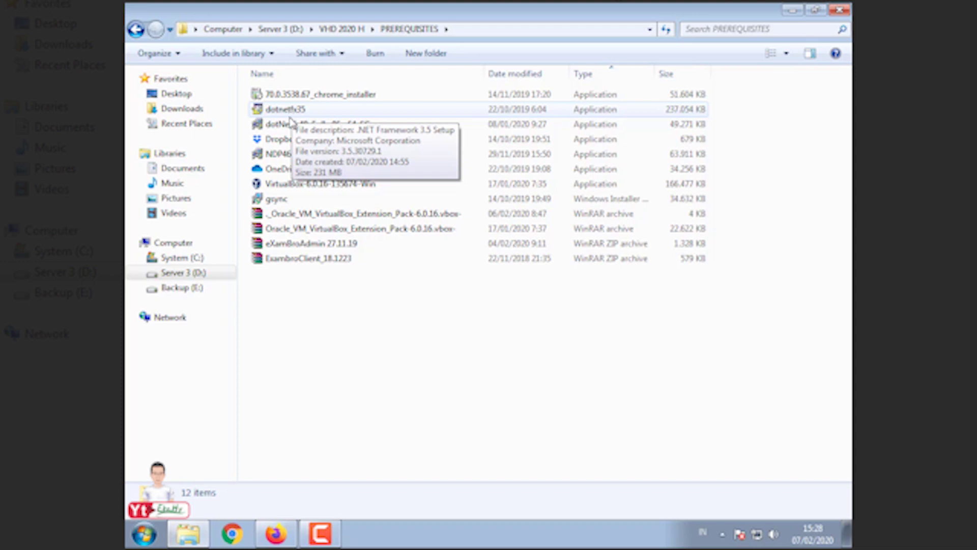
Extract the eXamBroAdmin 27.11.19 archive into its own folder inside PREREQUISITES
mouse_move(291, 126)
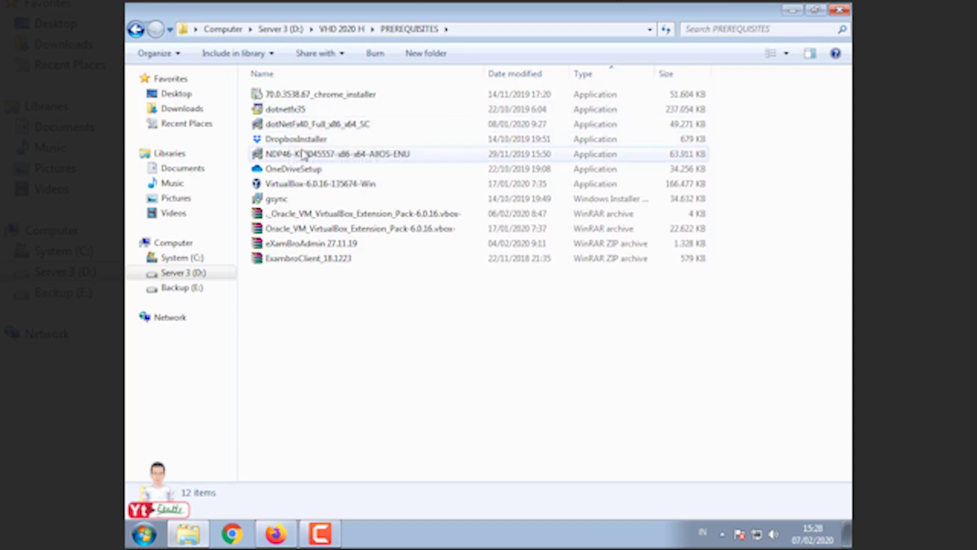
mouse_move(304, 154)
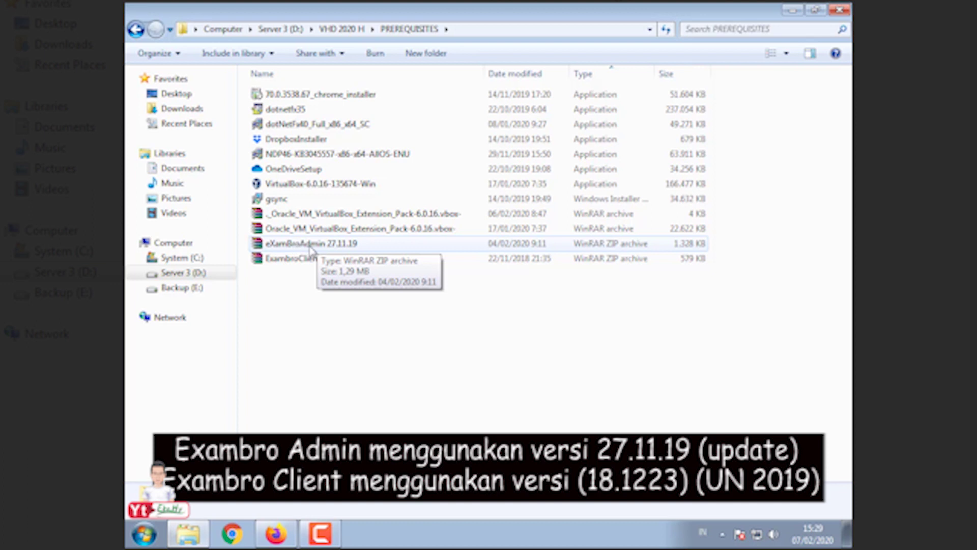
click(358, 249)
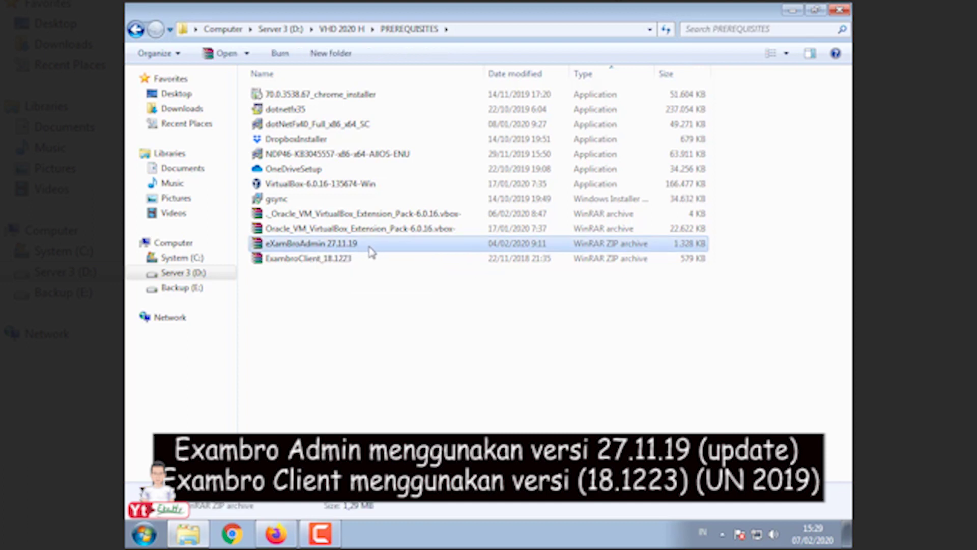
click(342, 259)
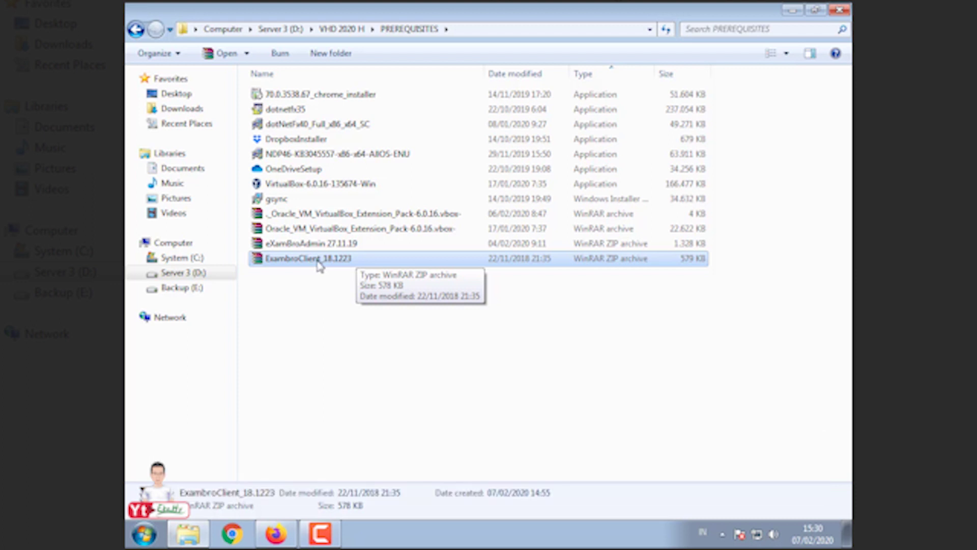
click(336, 244)
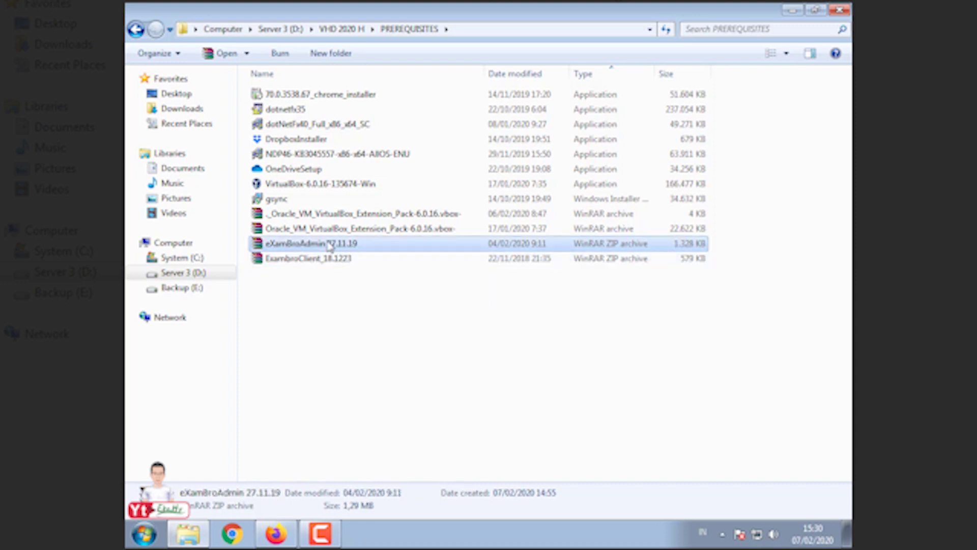
right_click(328, 244)
click(390, 279)
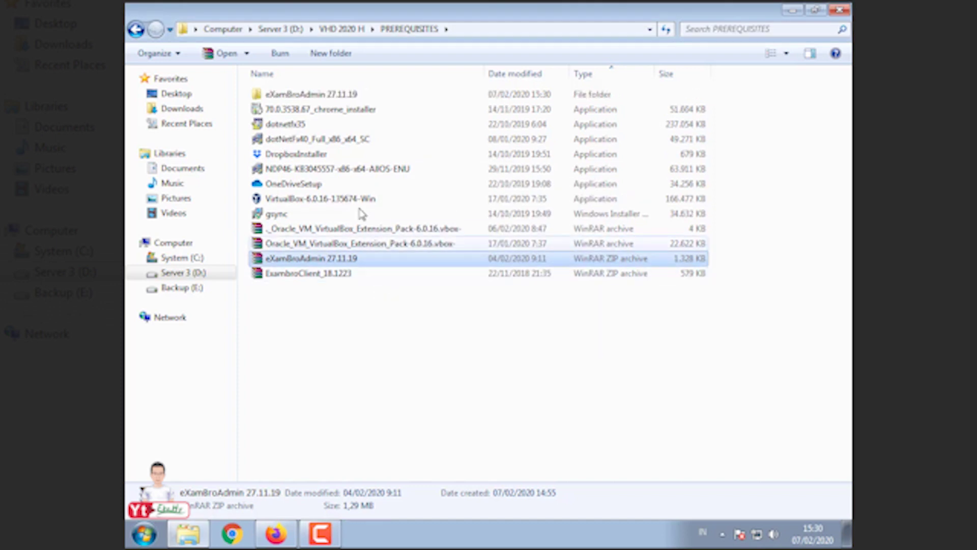
Create a desktop shortcut to the eXamBroAdmin application from the extracted eXamBroAdmin 27.11.19 folder
mouse_move(297, 100)
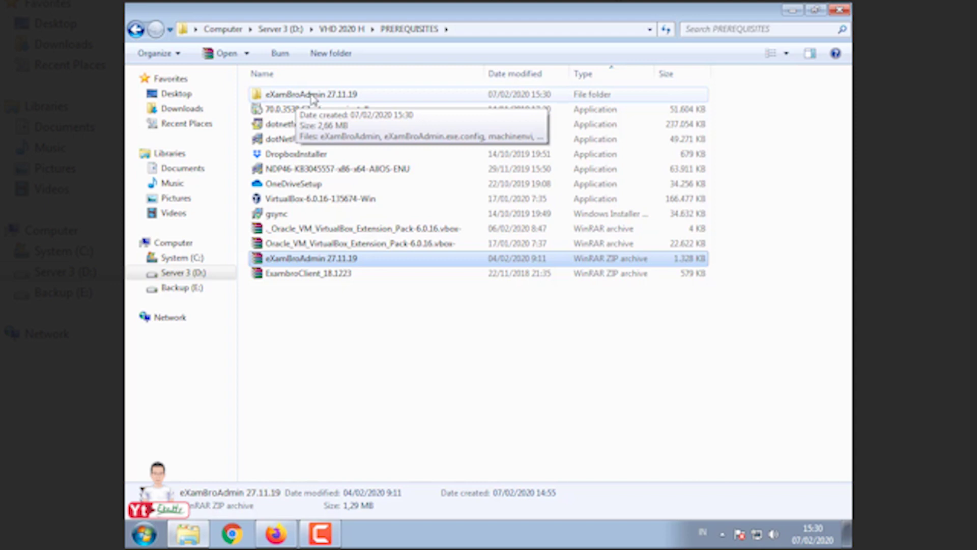
double_click(312, 96)
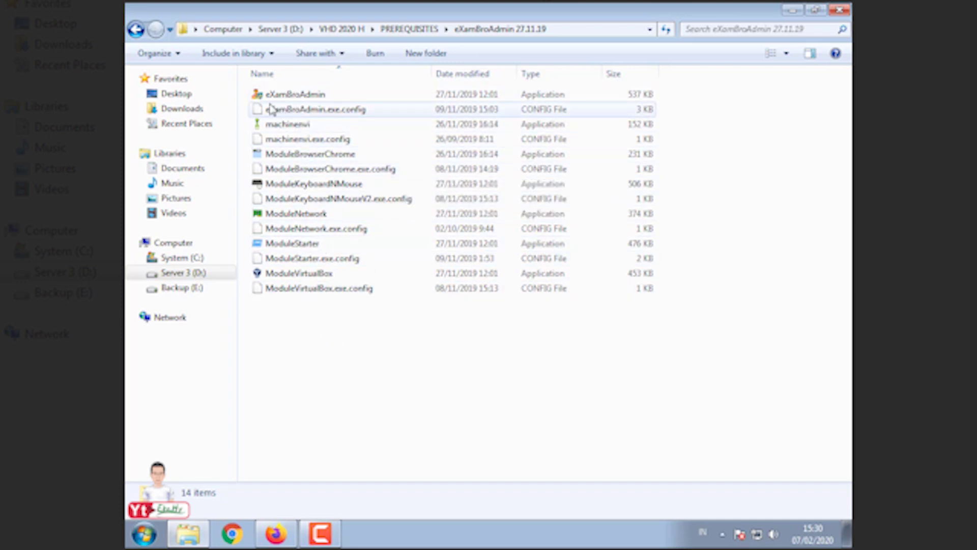
mouse_move(267, 102)
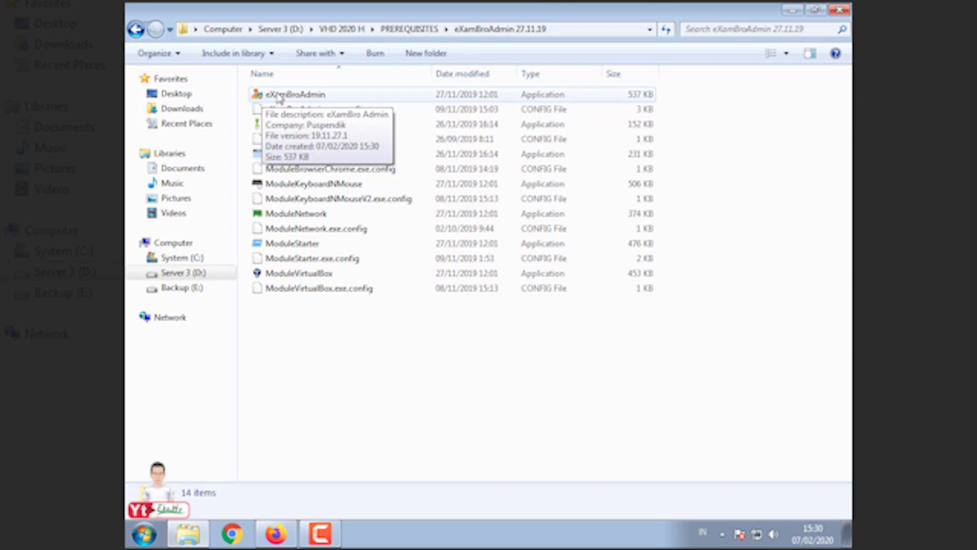
right_click(280, 98)
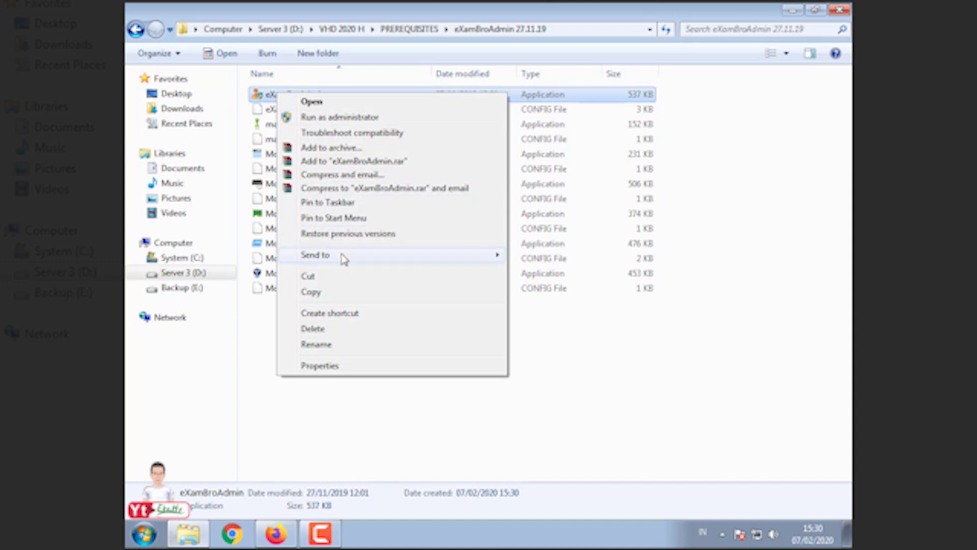
mouse_move(342, 258)
click(543, 270)
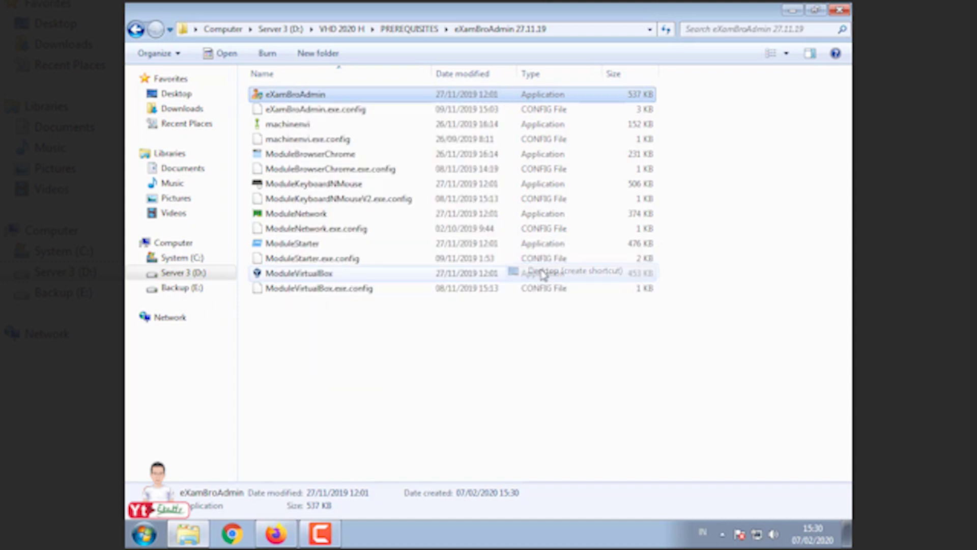
Close the folder window and move the eXamBroAdmin shortcut beside the Oracle VM VirtualBox icon on the desktop
click(842, 10)
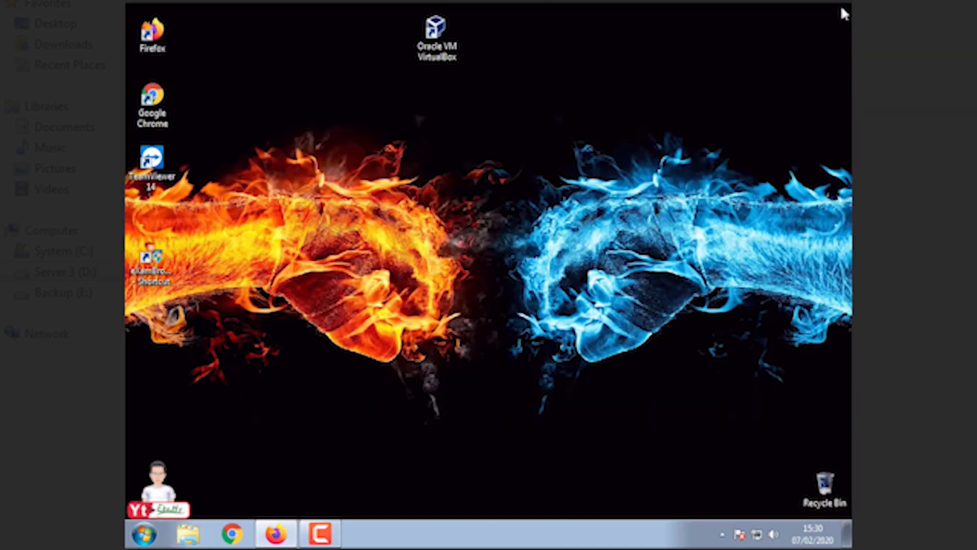
drag(150, 257, 506, 47)
click(503, 42)
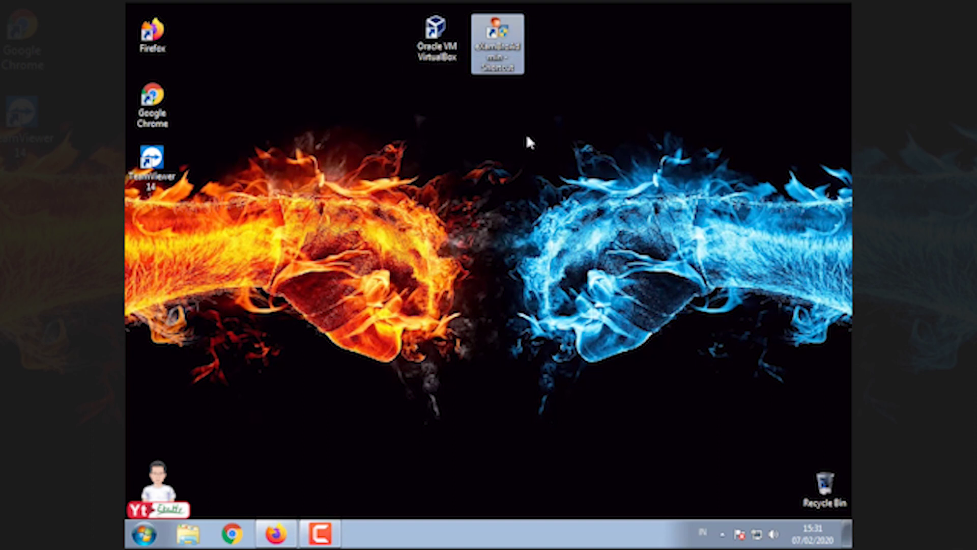
Start Oracle VM VirtualBox and dismiss its new-version notice and warning dialog
double_click(438, 44)
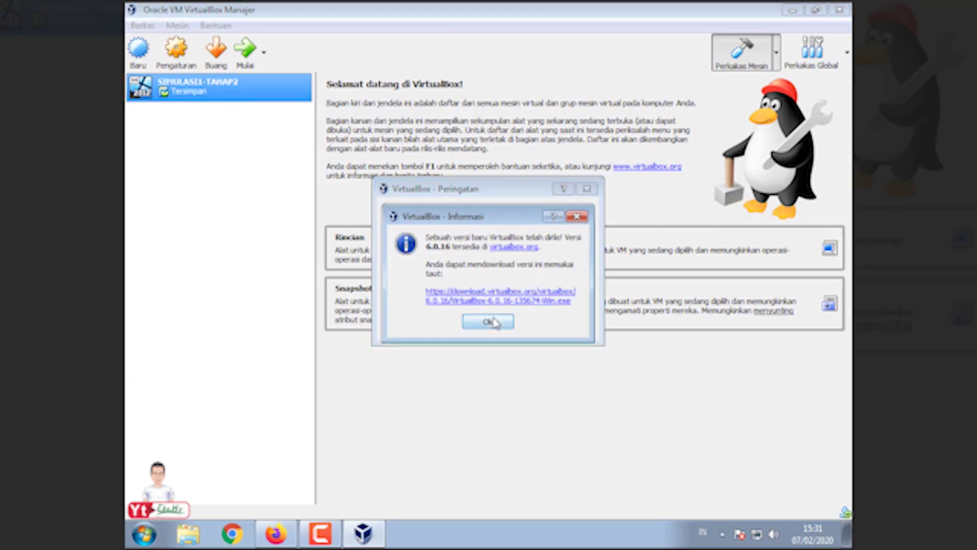
click(486, 321)
click(458, 326)
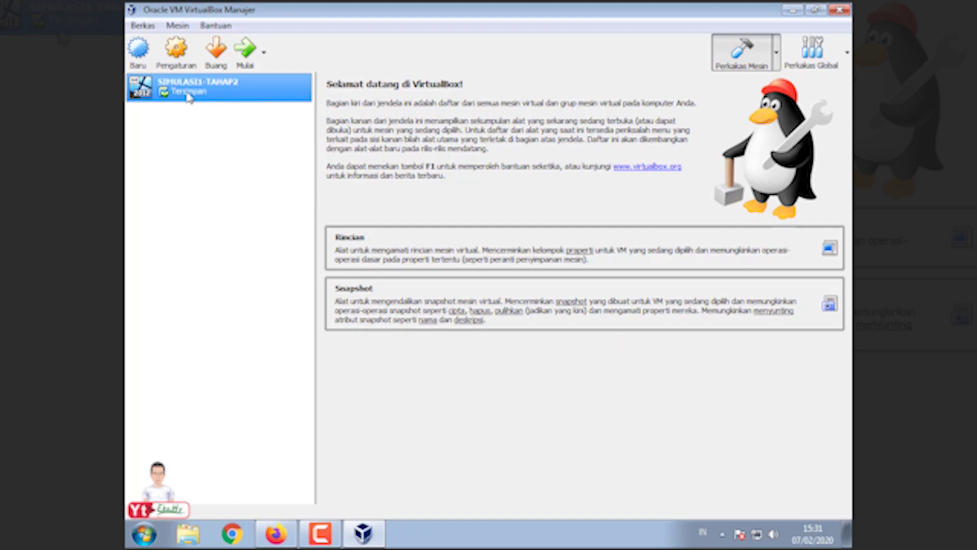
Delete the SIMULASI1-TAHAP2 virtual machine together with all its files
right_click(213, 90)
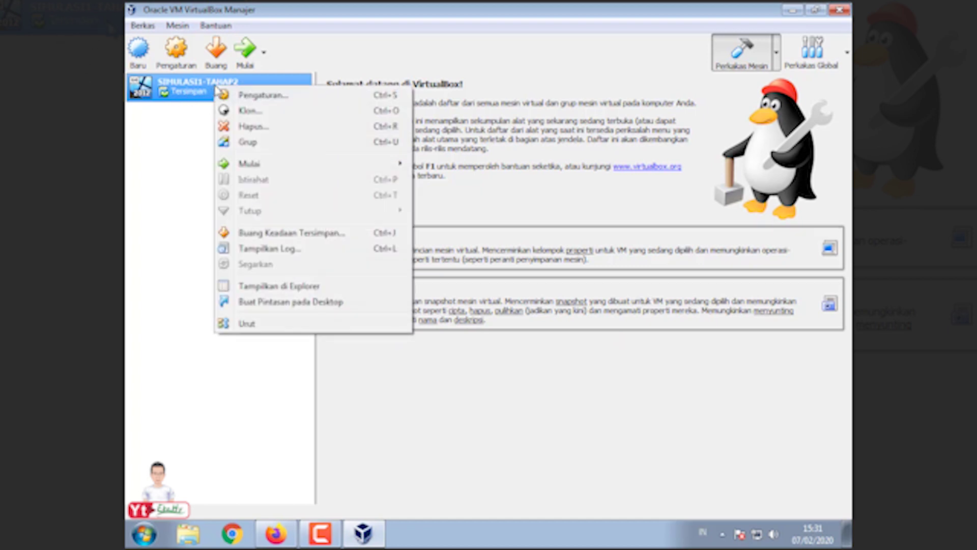
click(253, 127)
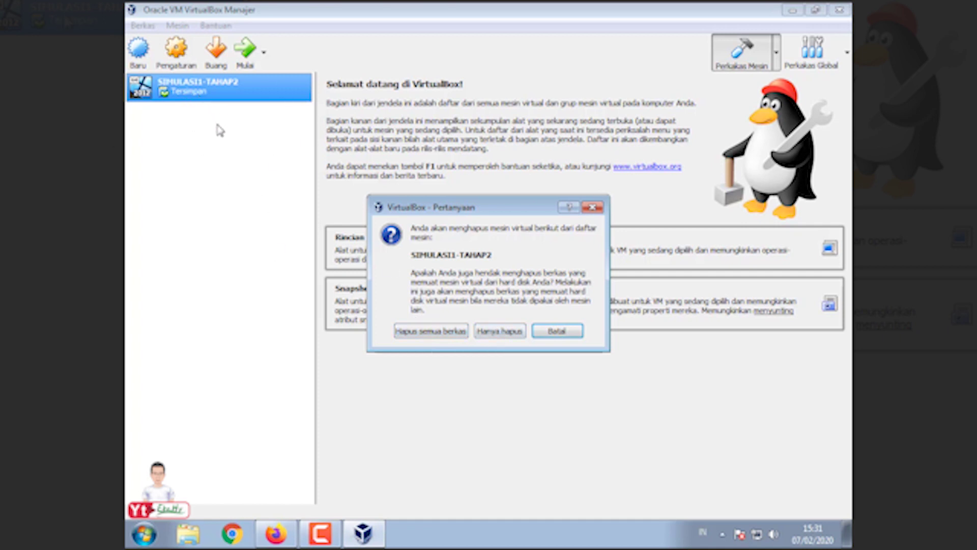
click(446, 332)
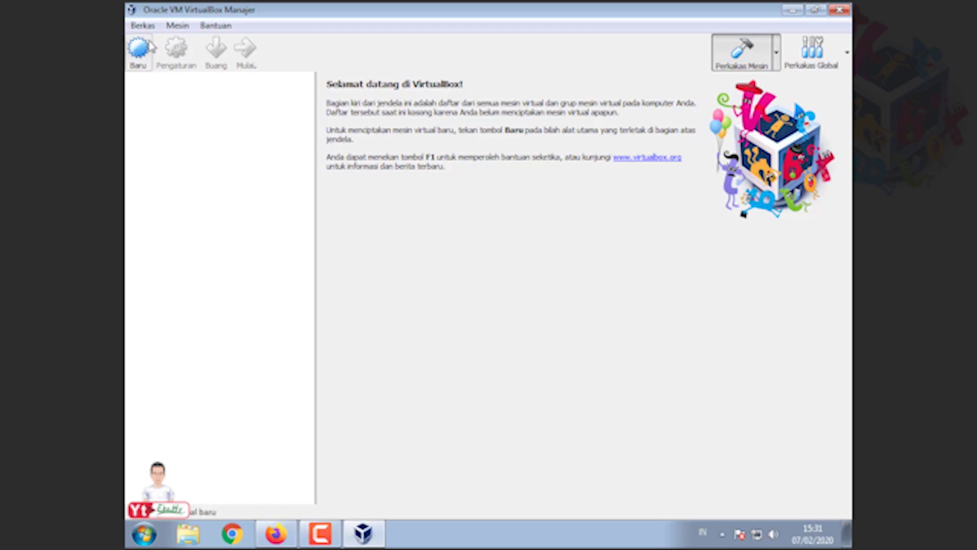
Check the installed VirtualBox version in its About information, and close that window
click(214, 26)
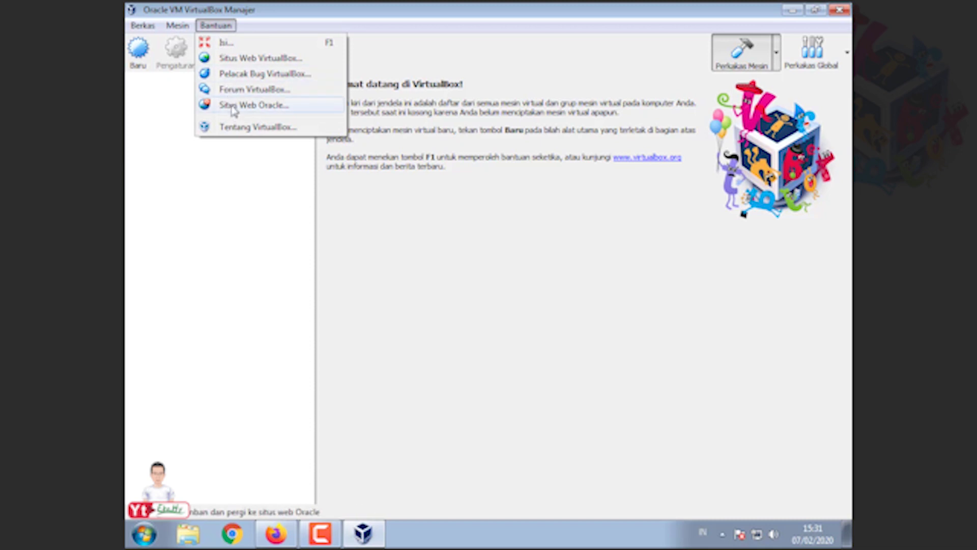
click(296, 193)
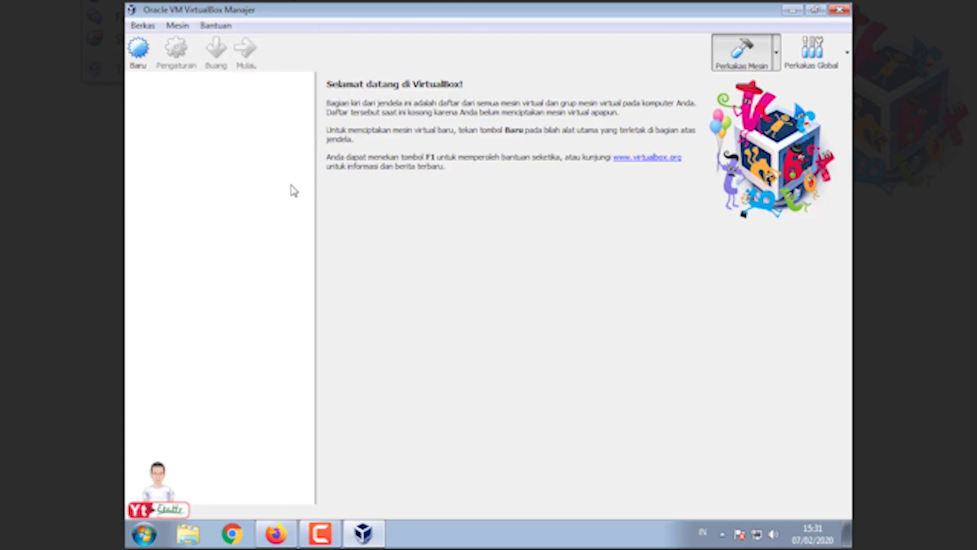
click(224, 27)
click(253, 127)
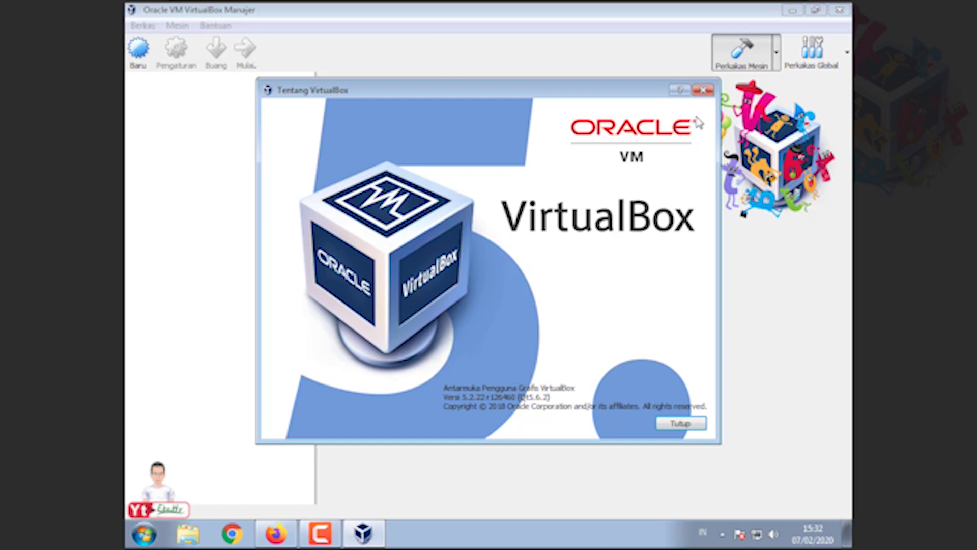
click(703, 90)
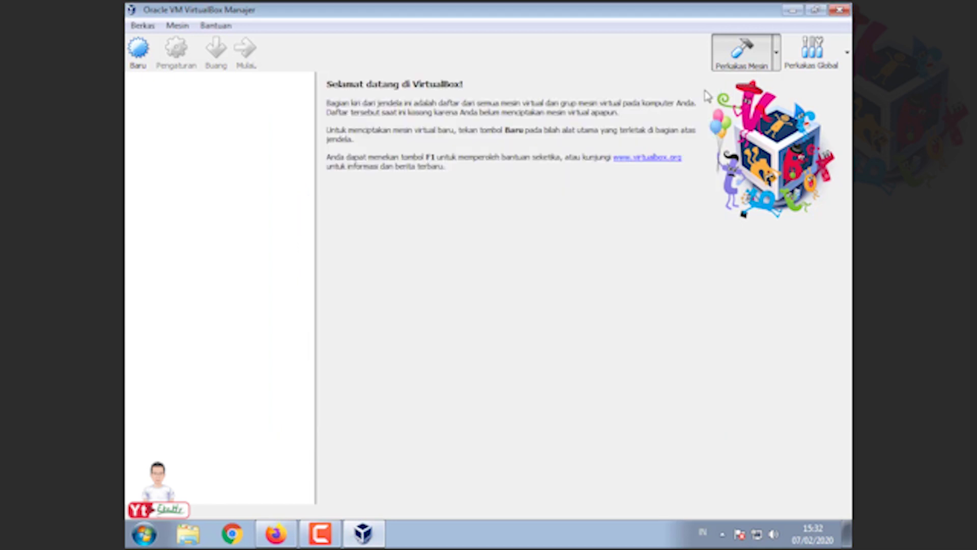
Review the contents of the PREREQUISITES folder under VHD 2020 H on drive D, and return to VirtualBox
click(189, 534)
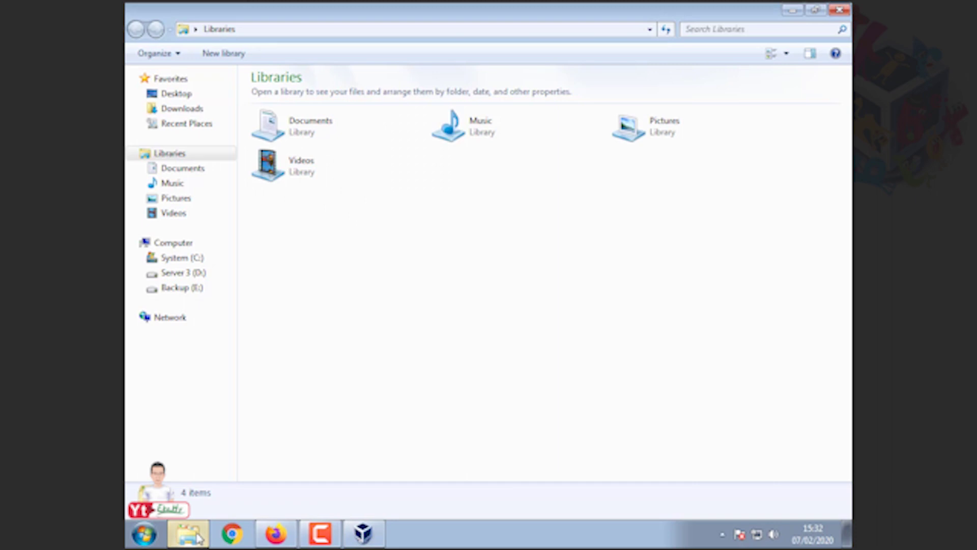
click(187, 275)
double_click(288, 154)
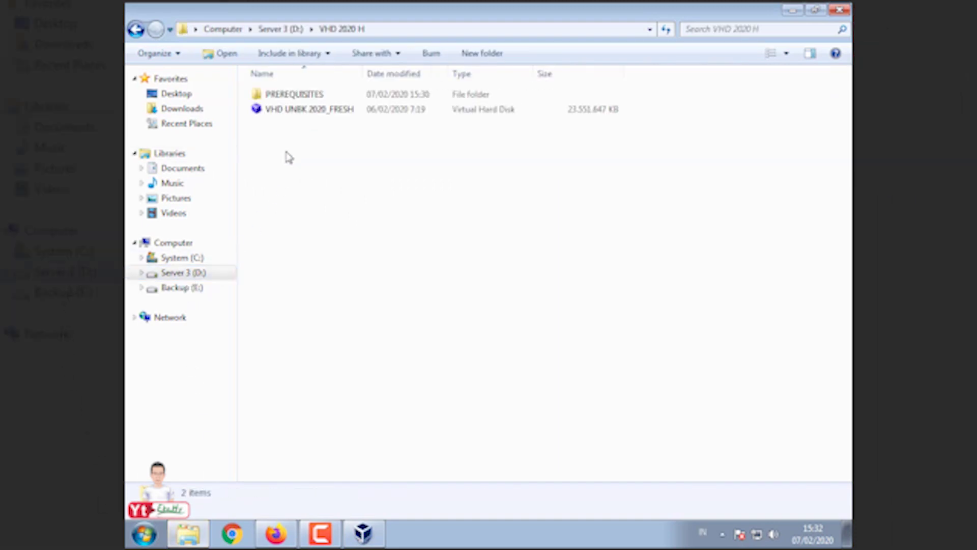
double_click(291, 95)
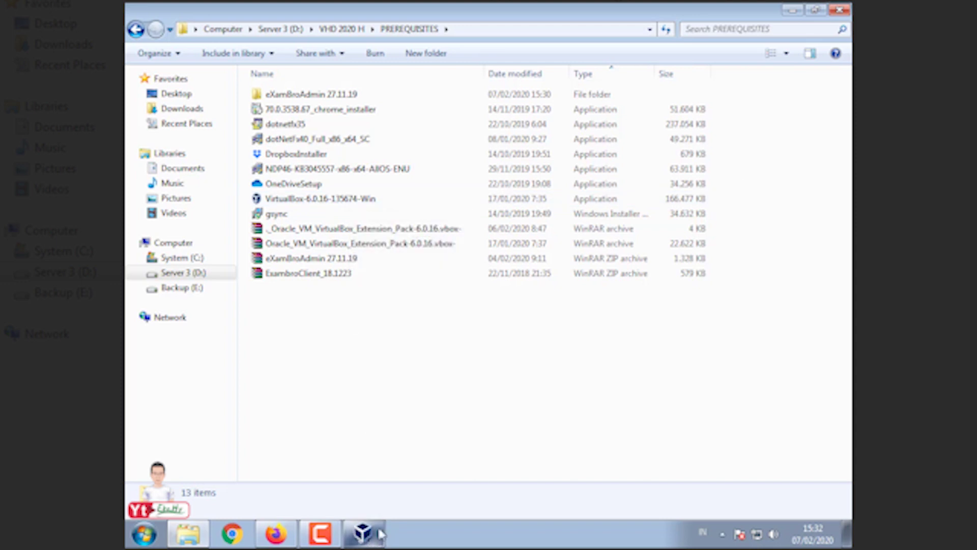
click(793, 11)
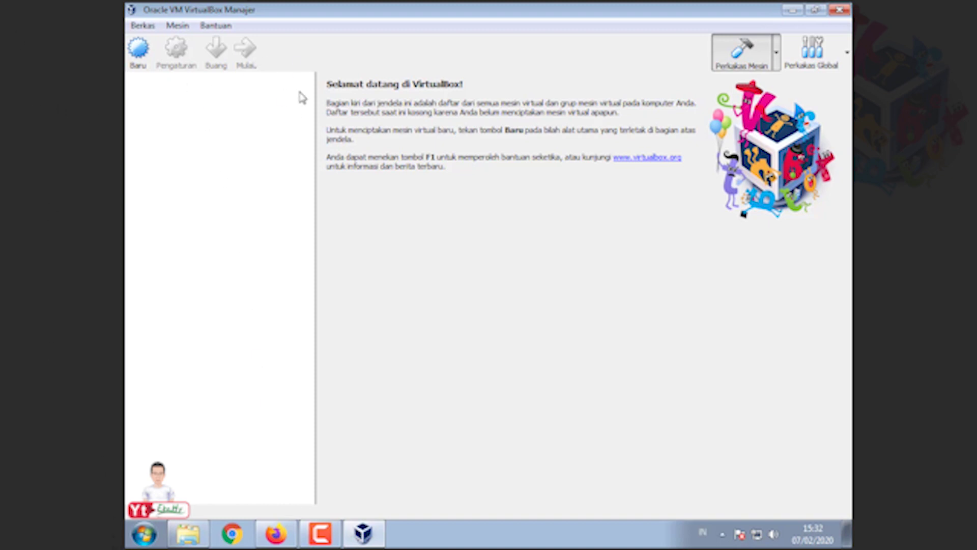
Switch to Windows Explorer and open the VHD 2020 H folder on drive D
click(191, 540)
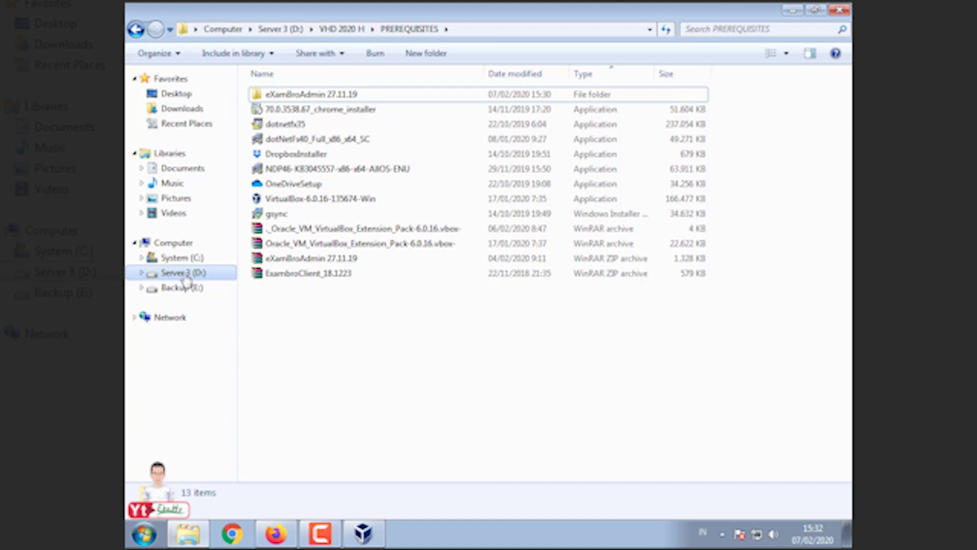
click(184, 273)
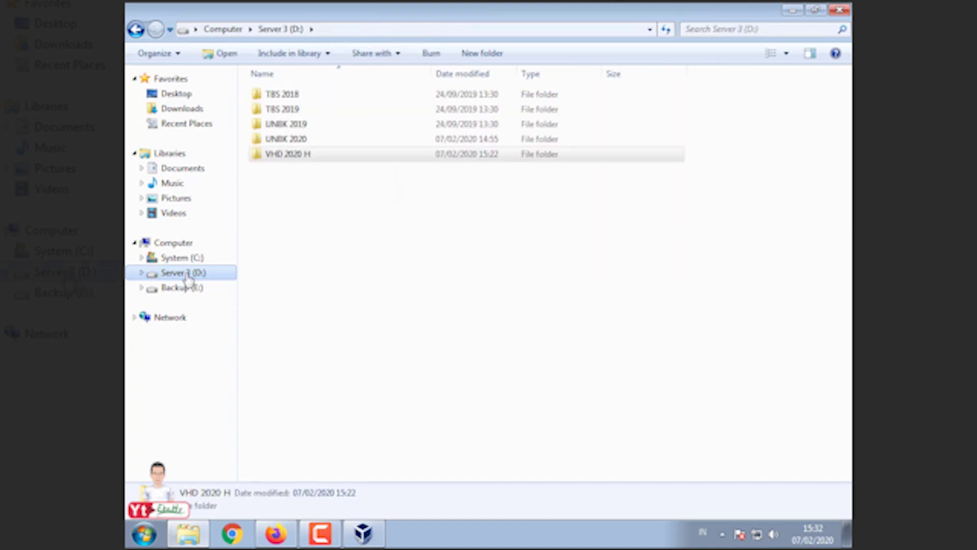
click(269, 158)
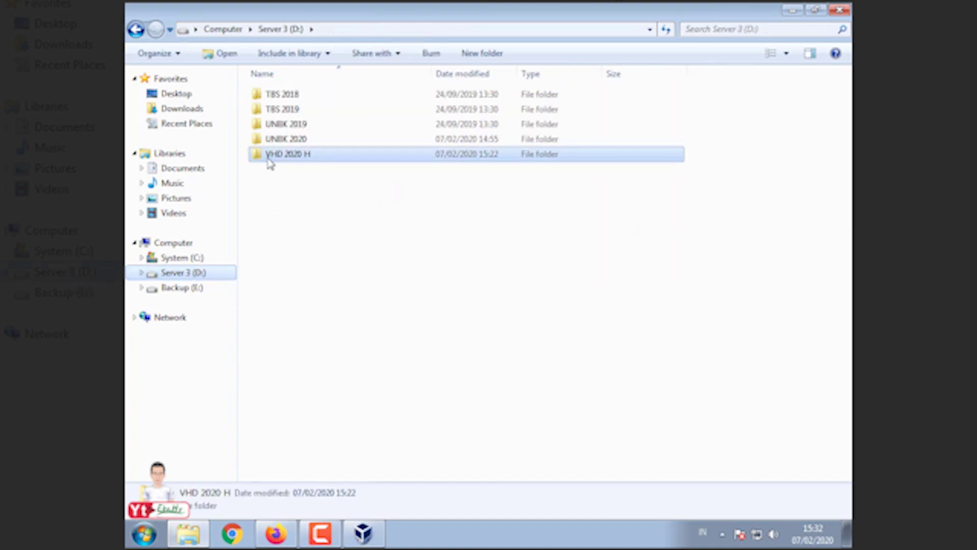
double_click(307, 154)
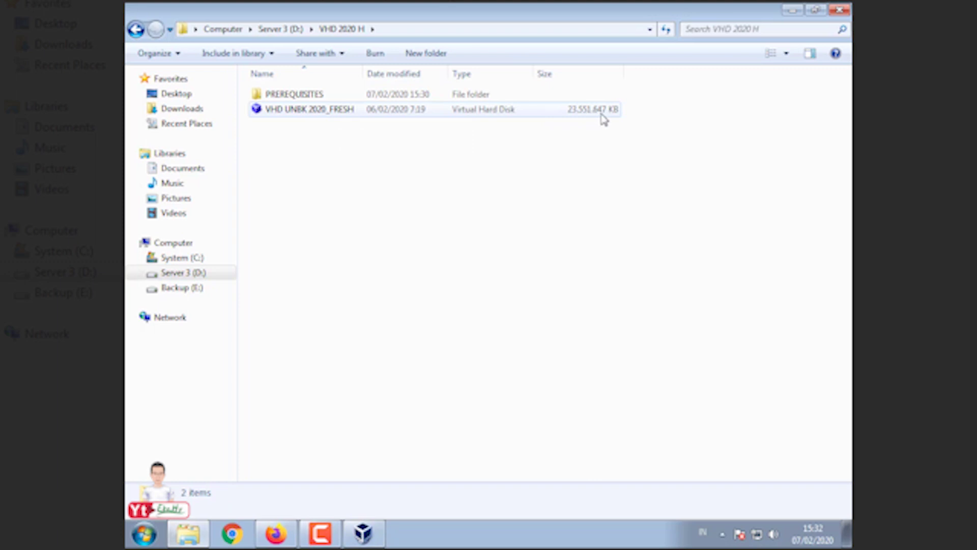
Rename the VHD UNBK 2020_FRESH virtual hard disk file as VHD UNBK 2020_R3, and close the Explorer window
right_click(339, 113)
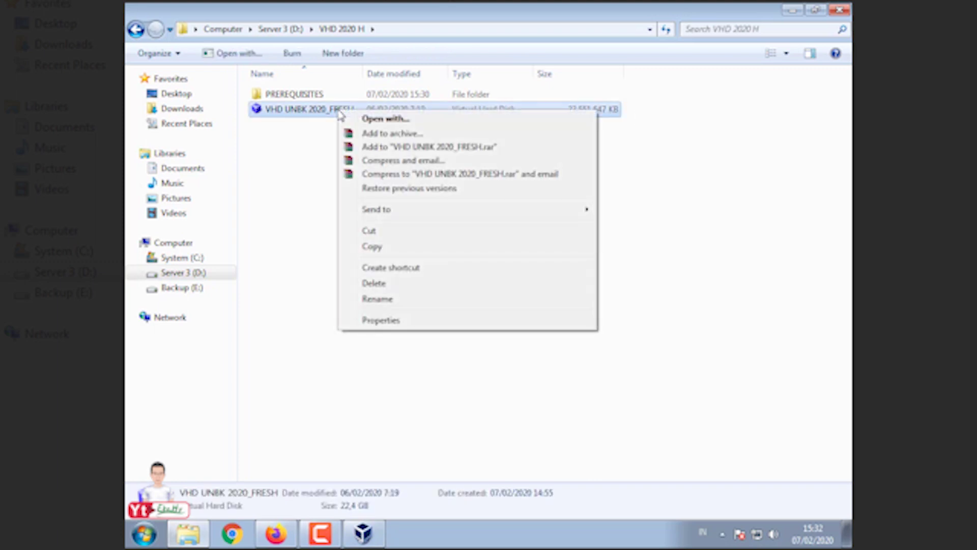
click(375, 301)
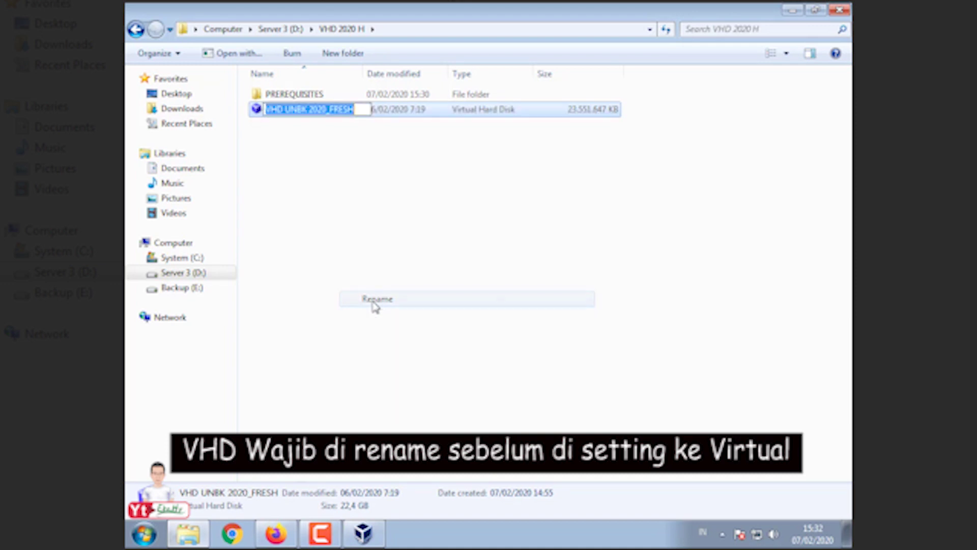
drag(355, 109, 335, 111)
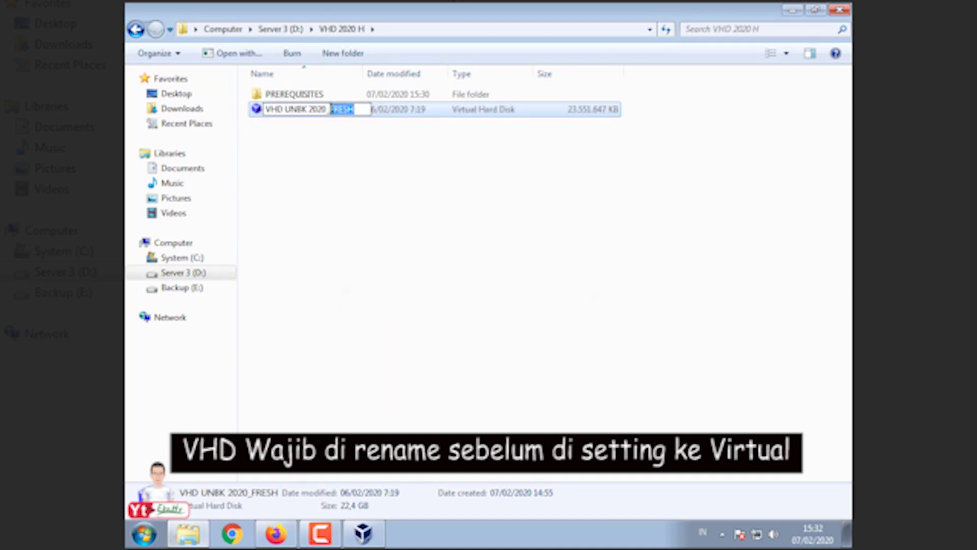
key(BackSpace)
key(BackSpace)
text(_R)
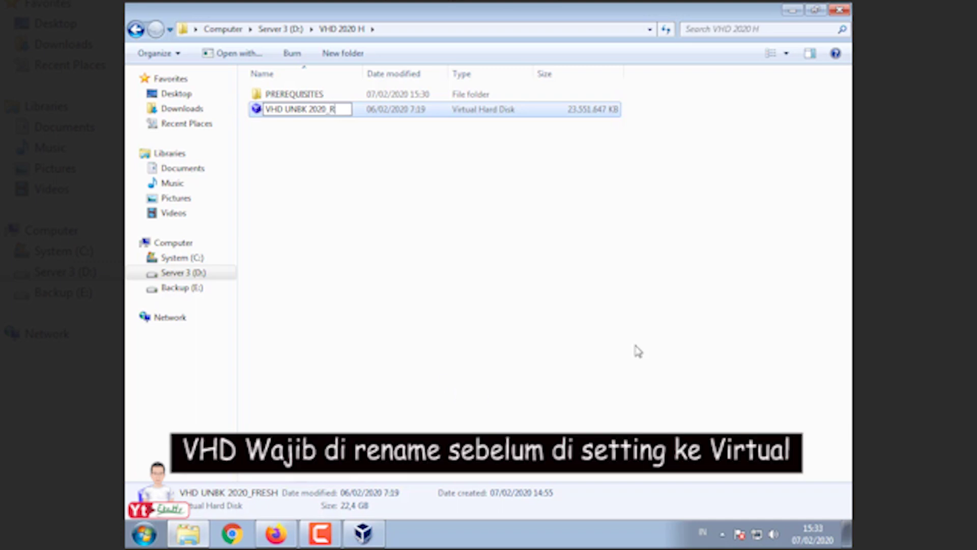
text(3)
click(333, 134)
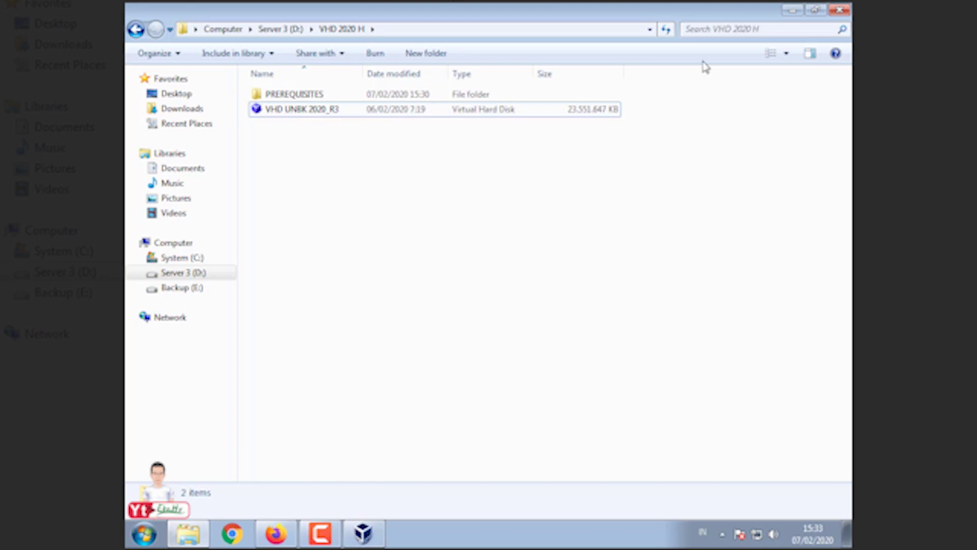
click(839, 10)
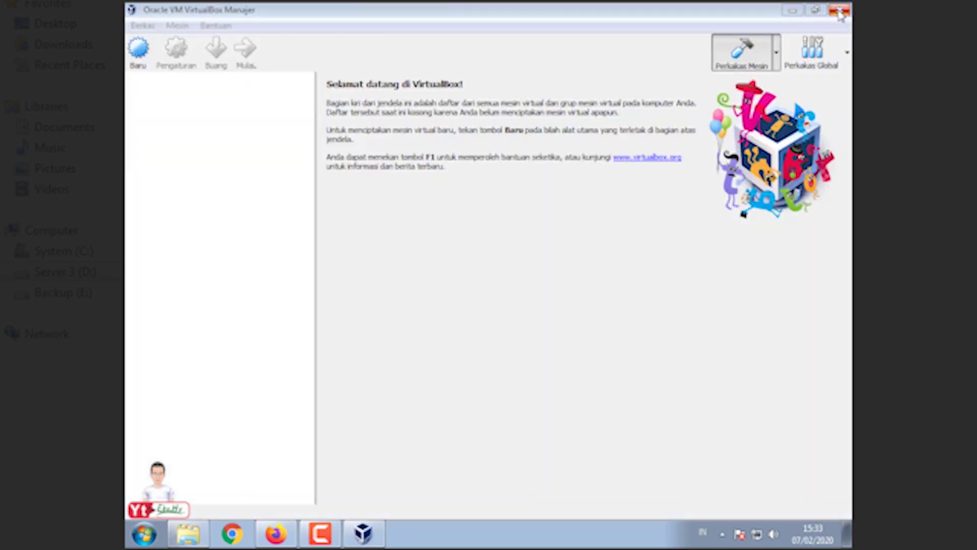
Start creating a new virtual machine in VirtualBox and name it SMAN2PML-R3
click(138, 51)
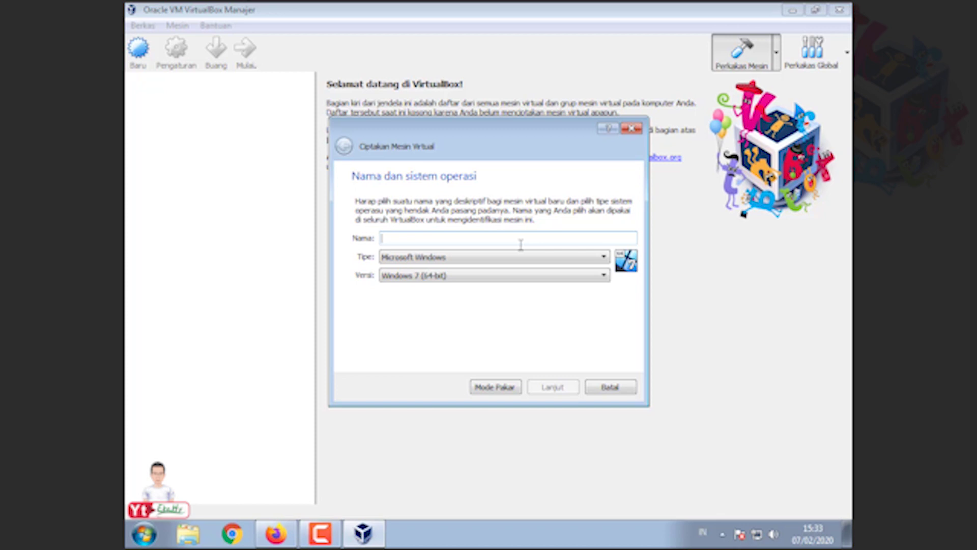
text(RUANG-3)
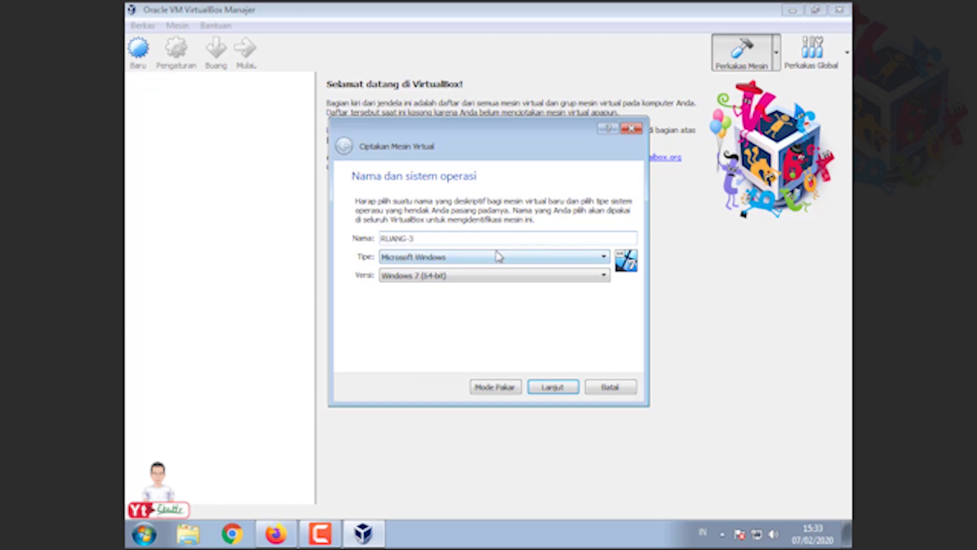
drag(438, 242, 306, 245)
text(SMAN2PML-R)
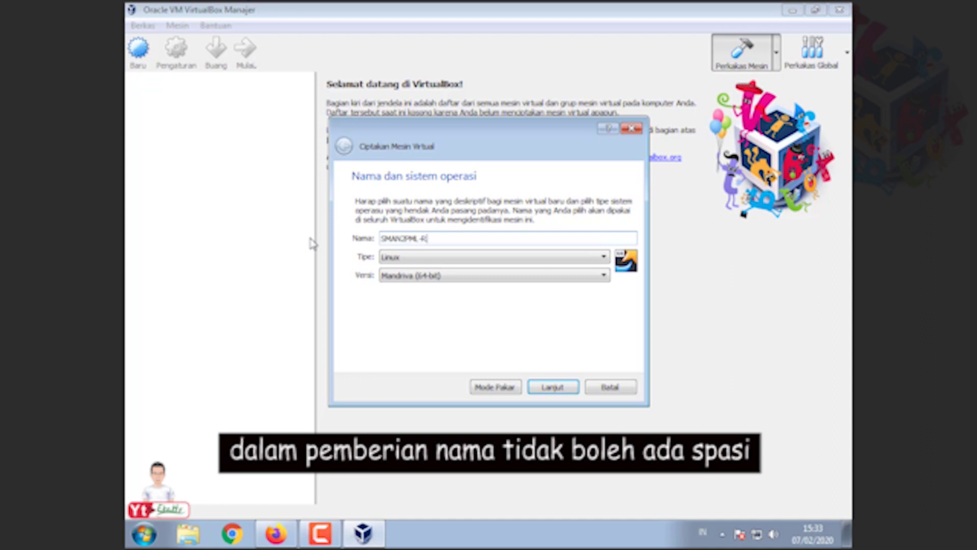
text(.1)
Set the new machine's type to Microsoft Windows and its version to Windows 2012 (64-bit), and continue to the memory size
click(421, 258)
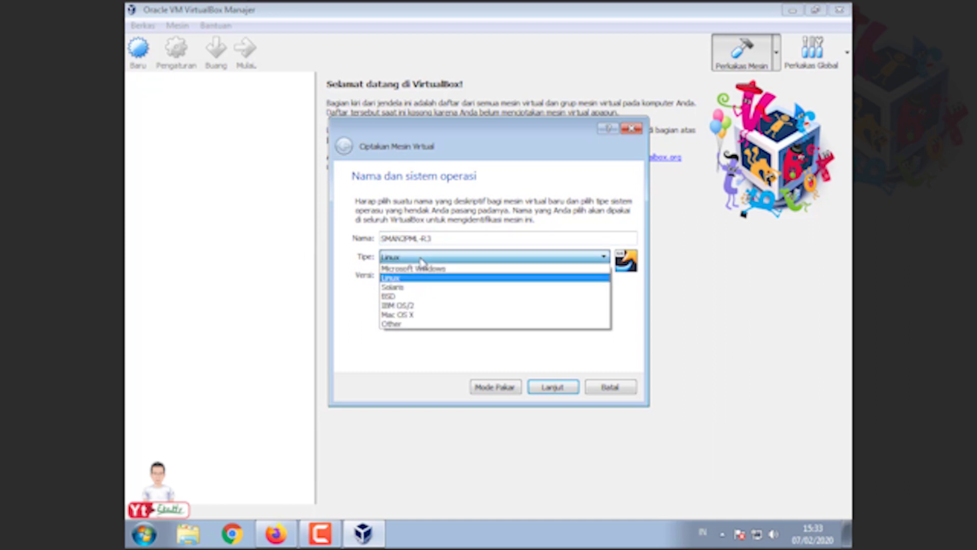
click(422, 270)
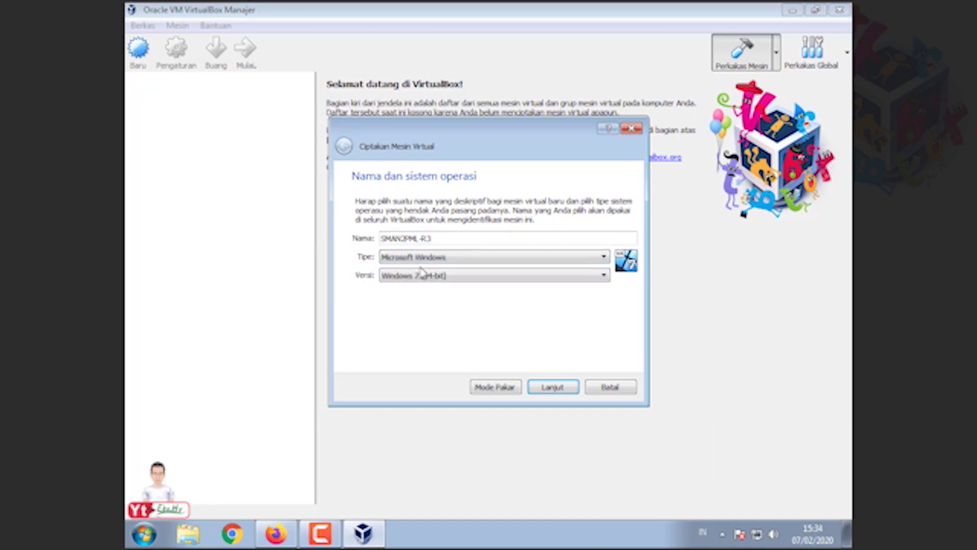
click(432, 276)
scroll(436, 331, down, 2)
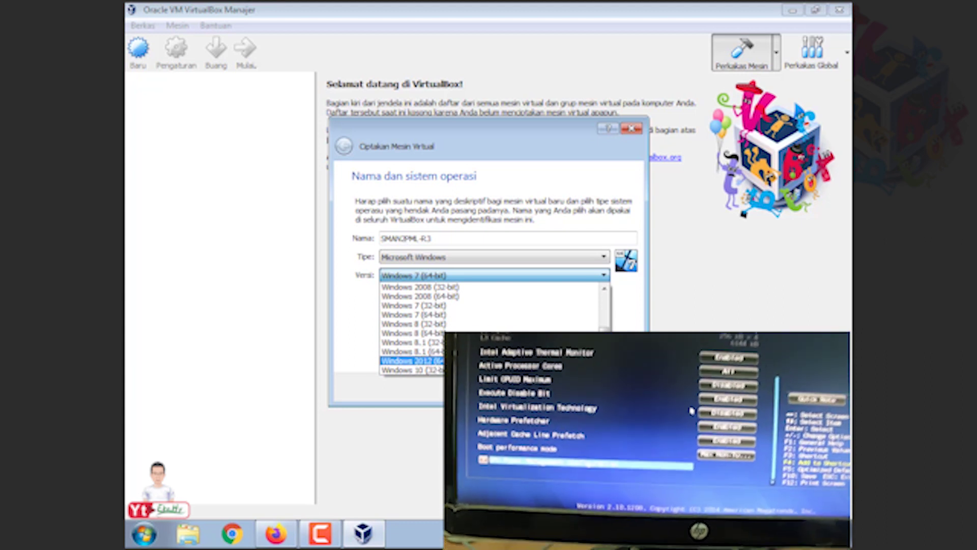
click(417, 360)
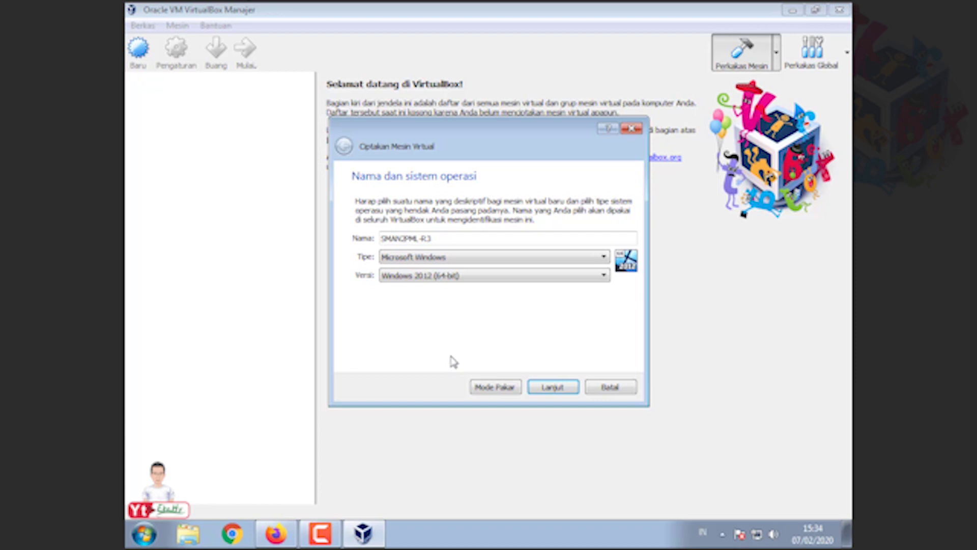
click(549, 389)
Allocate 4704 MB of memory to the new machine and continue to the hard disk options
drag(410, 246, 482, 265)
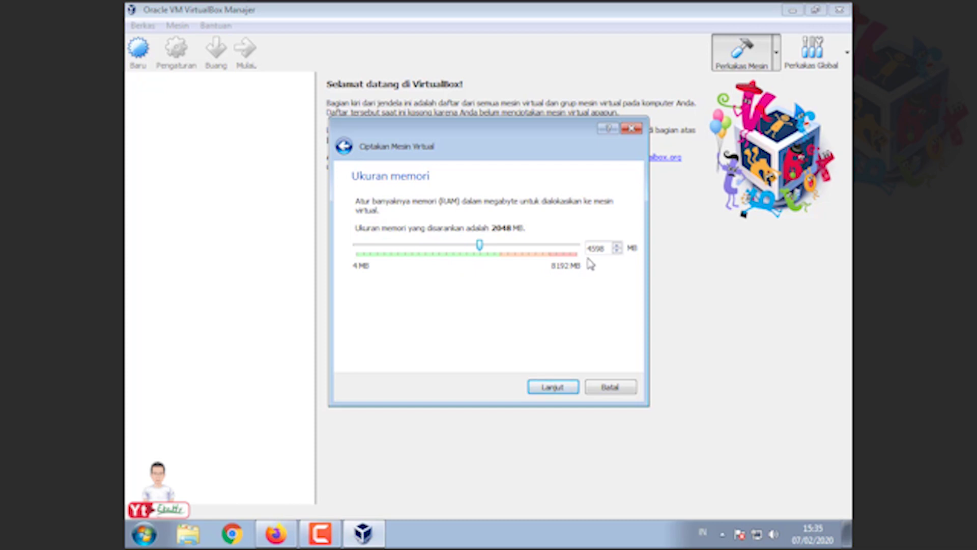
drag(480, 247, 485, 273)
click(562, 389)
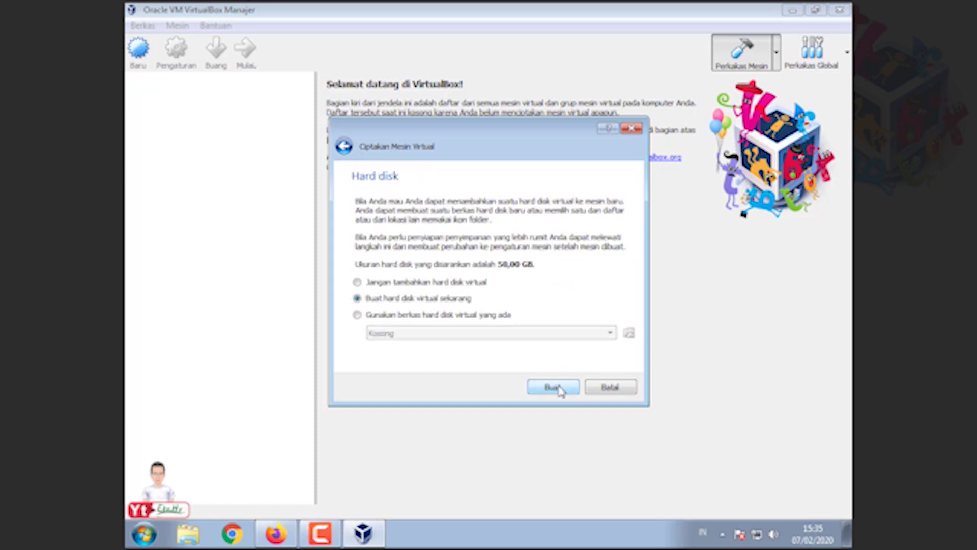
Use the existing VHD UNBK 2020_R3 file from VHD 2020 H on drive D as hard disk, and create the machine
click(357, 316)
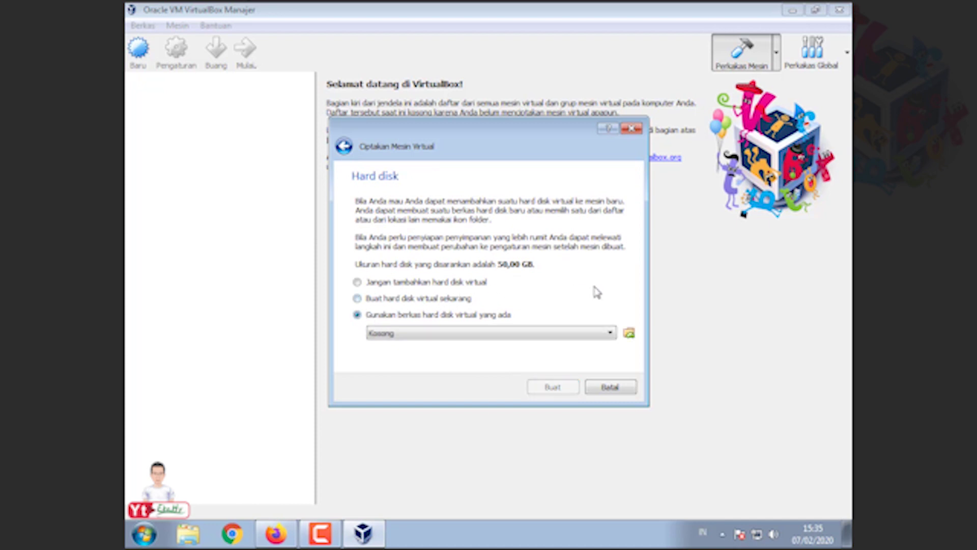
click(628, 334)
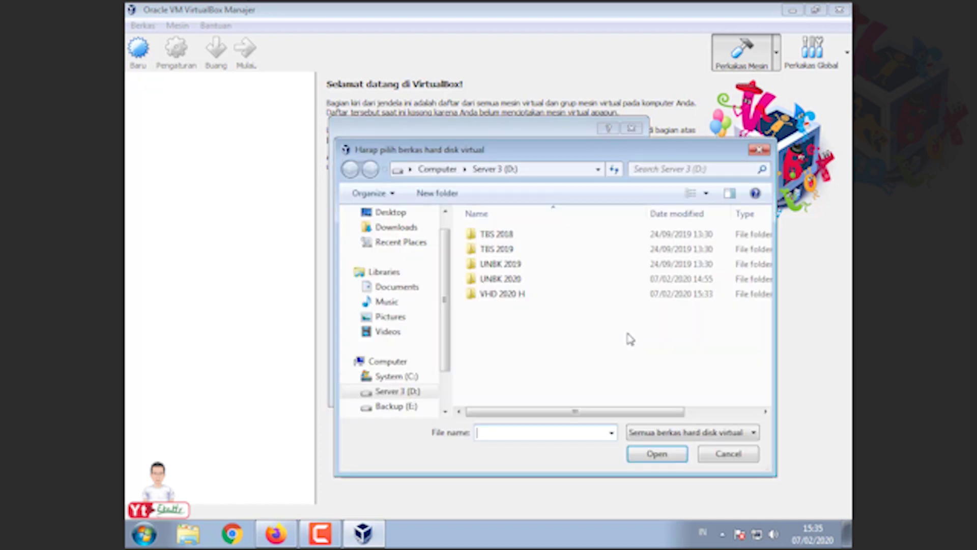
click(415, 391)
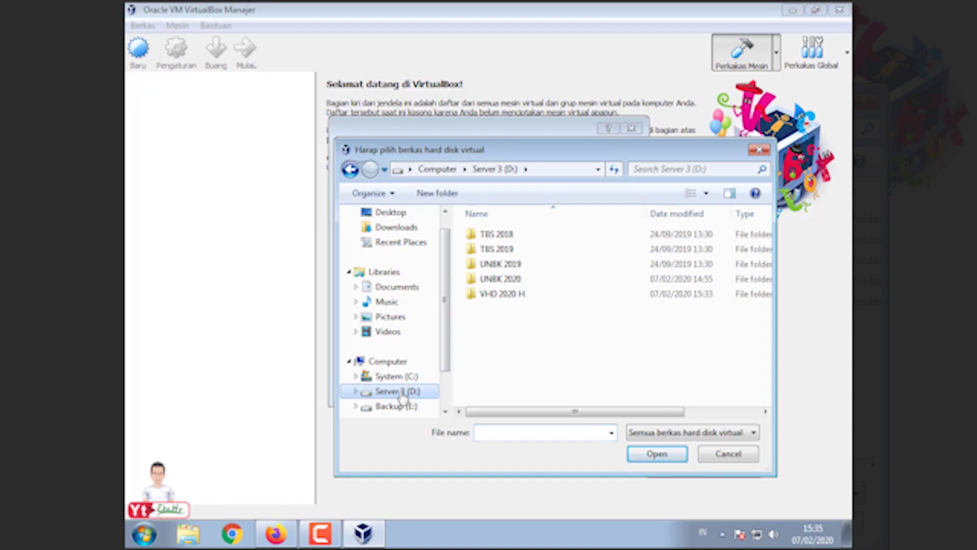
double_click(496, 294)
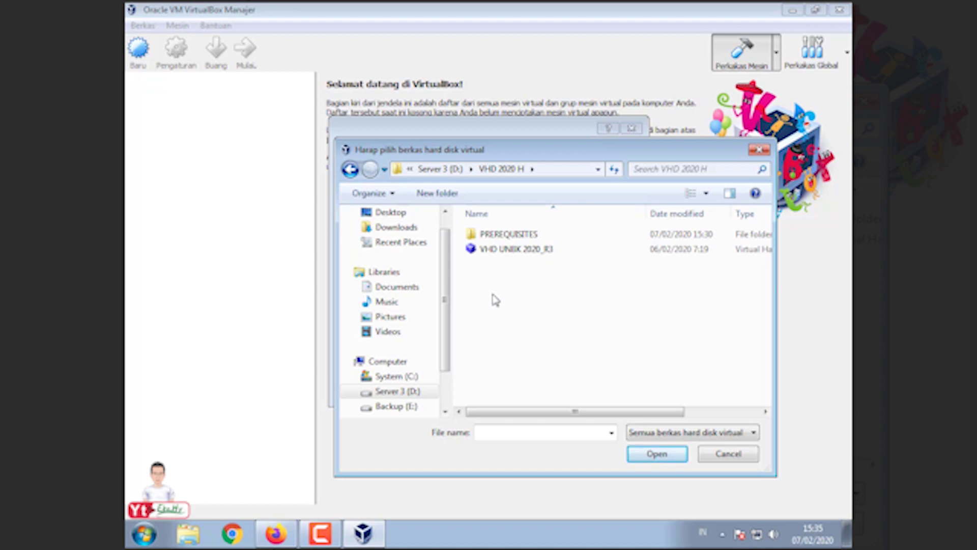
double_click(508, 255)
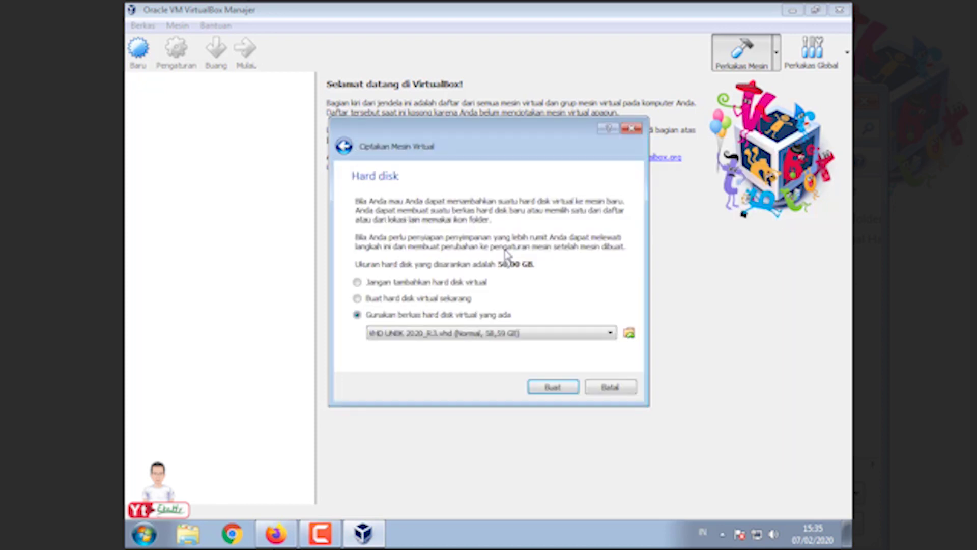
click(552, 388)
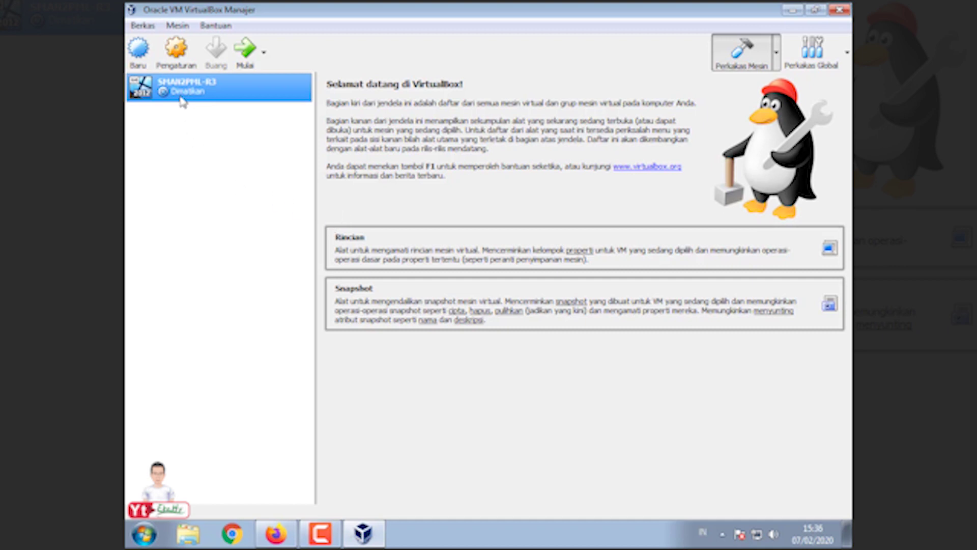
In the machine's system settings, exclude Floppy and Optik from the boot order and enable the hardware clock in UTC time
click(173, 55)
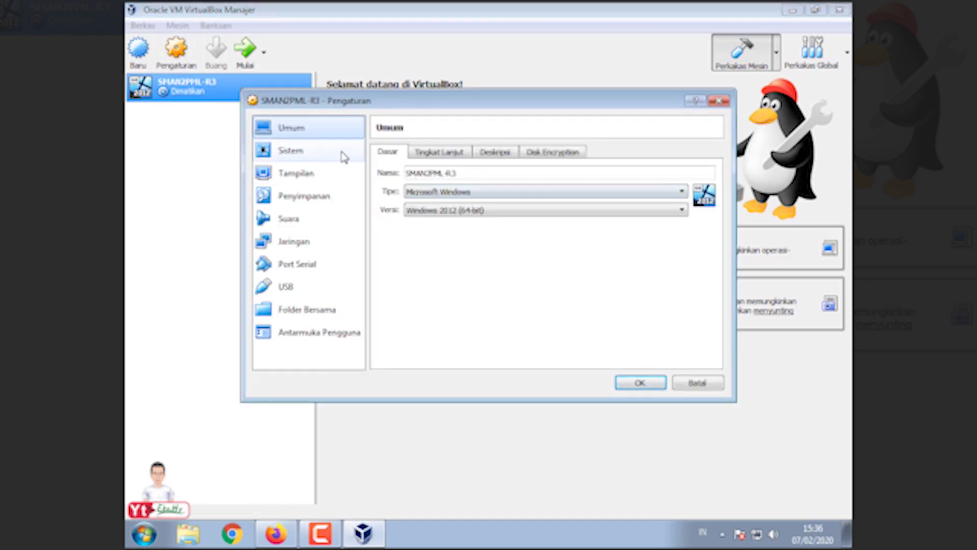
click(292, 151)
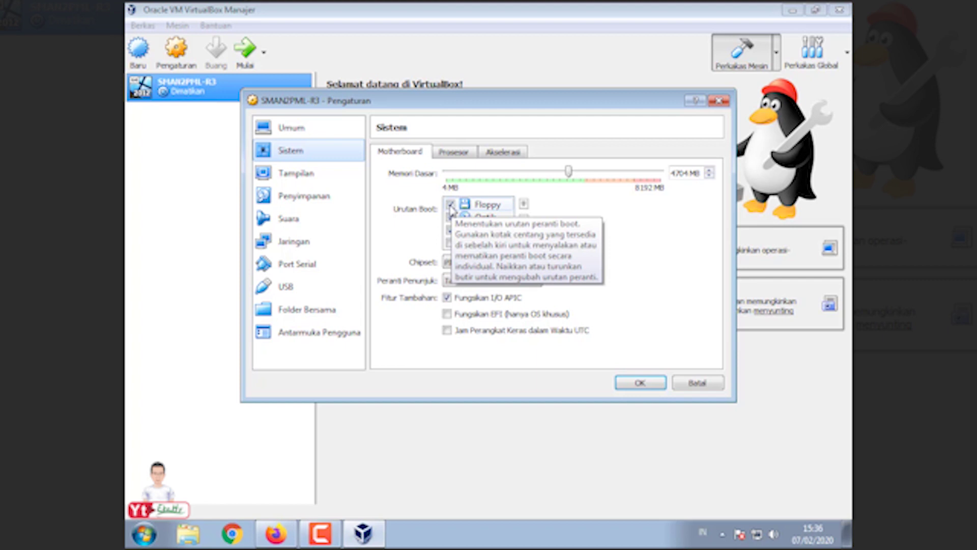
click(450, 205)
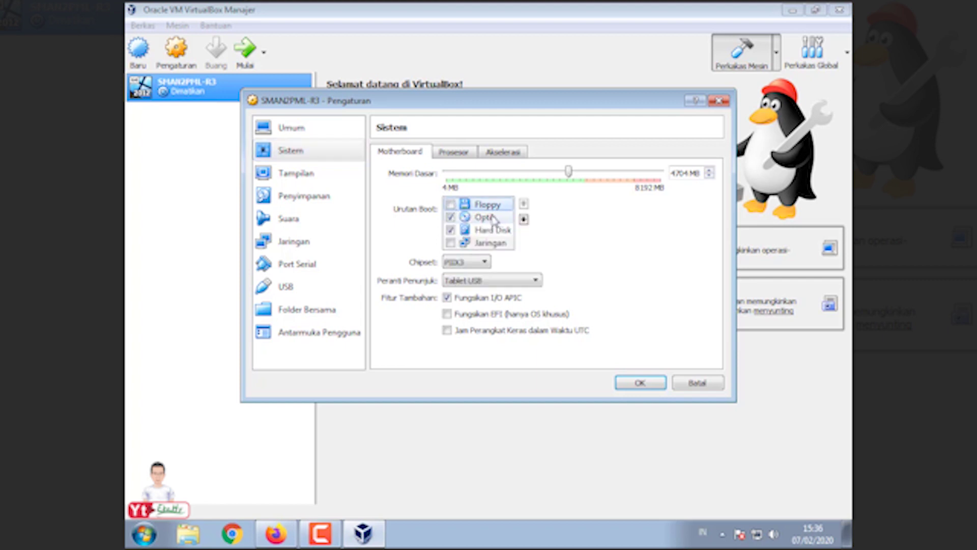
click(450, 217)
click(448, 331)
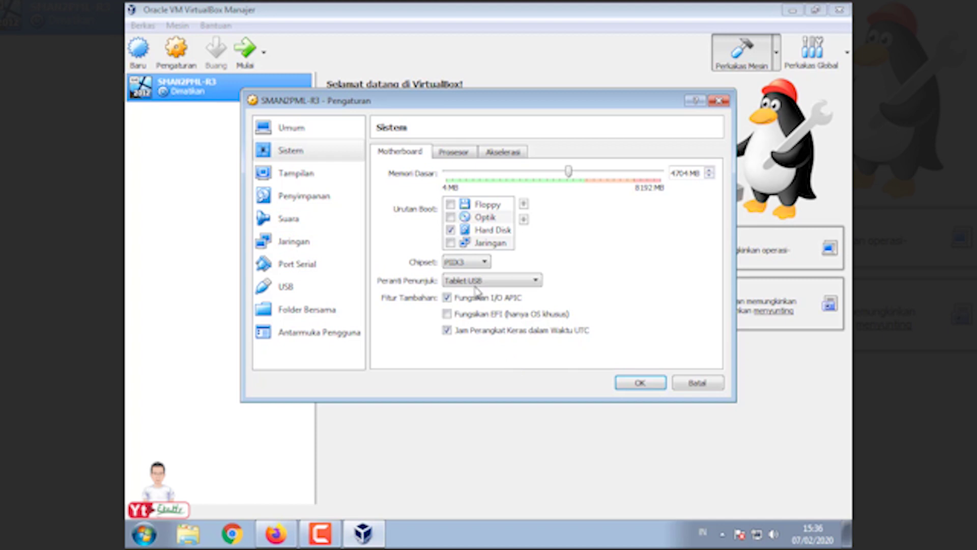
Raise the machine's processor count, and check its acceleration and motherboard settings
click(460, 154)
drag(445, 171, 486, 182)
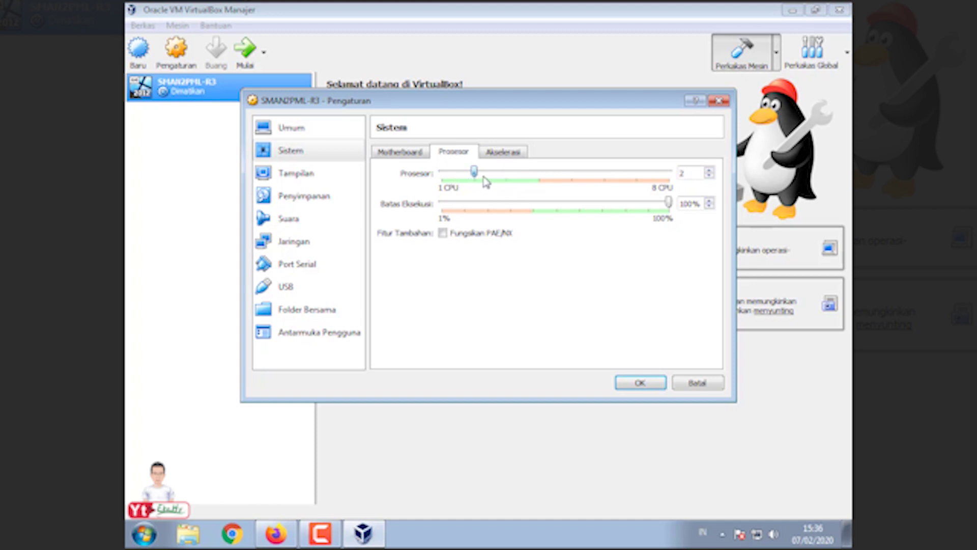
drag(486, 182, 487, 182)
drag(473, 173, 506, 173)
click(504, 153)
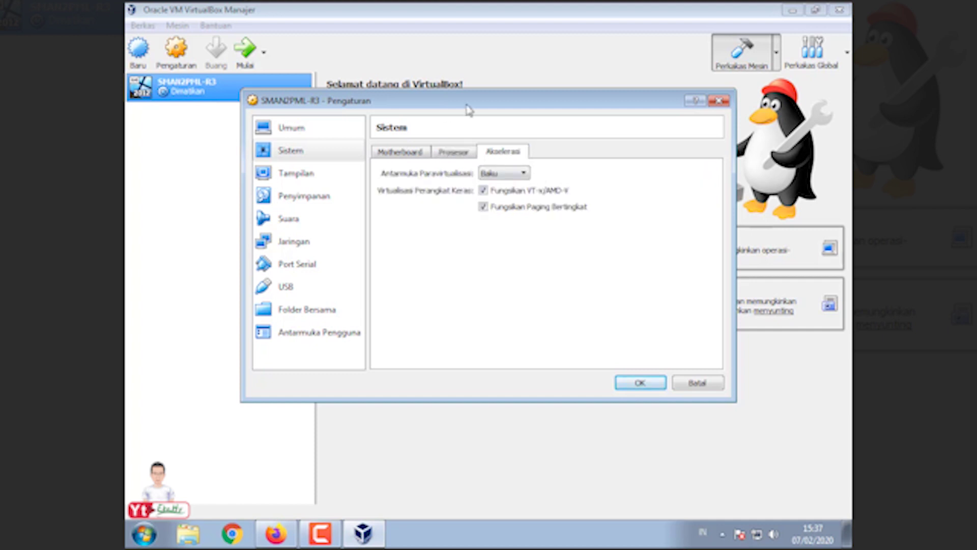
click(403, 151)
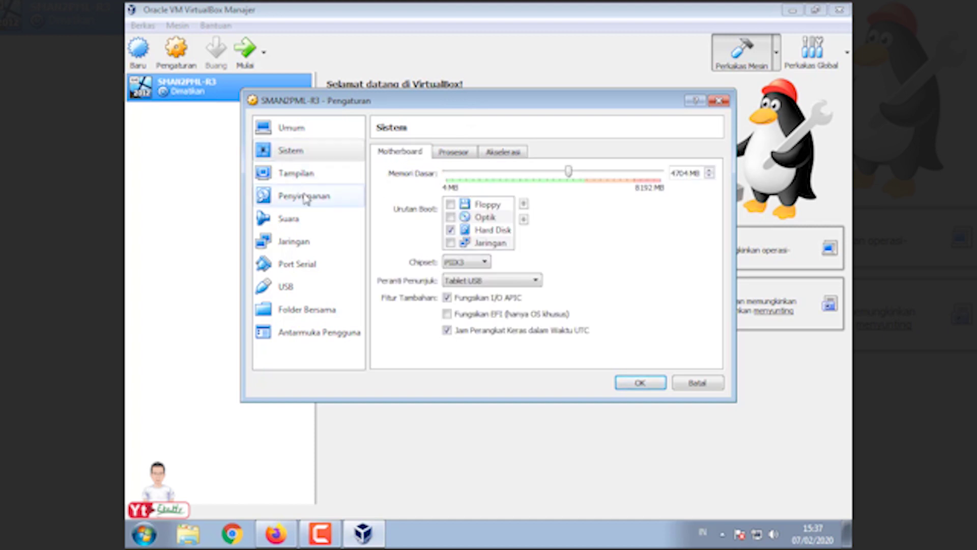
Attach the machine's network Adaptor 1 to Adaptor Ter-bridge (bridged adapter)
click(300, 246)
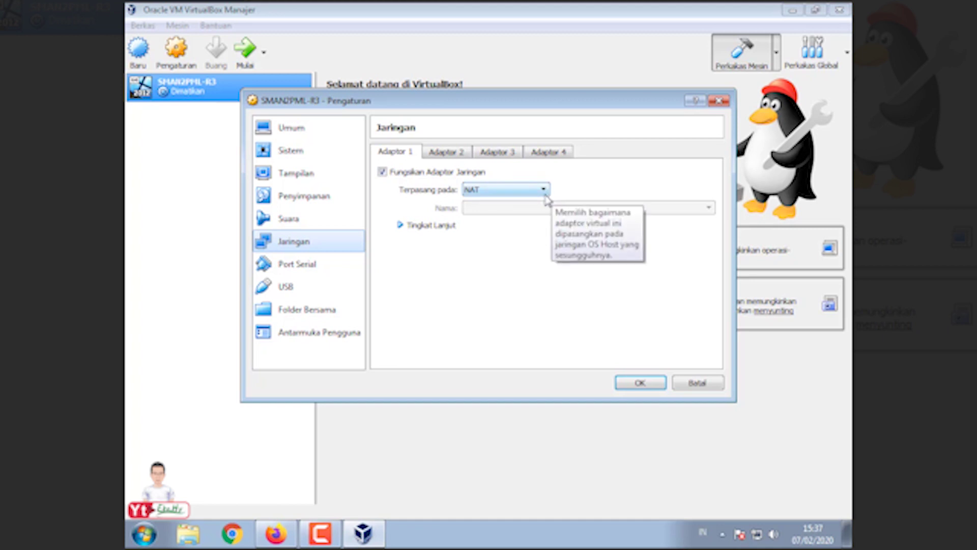
click(515, 192)
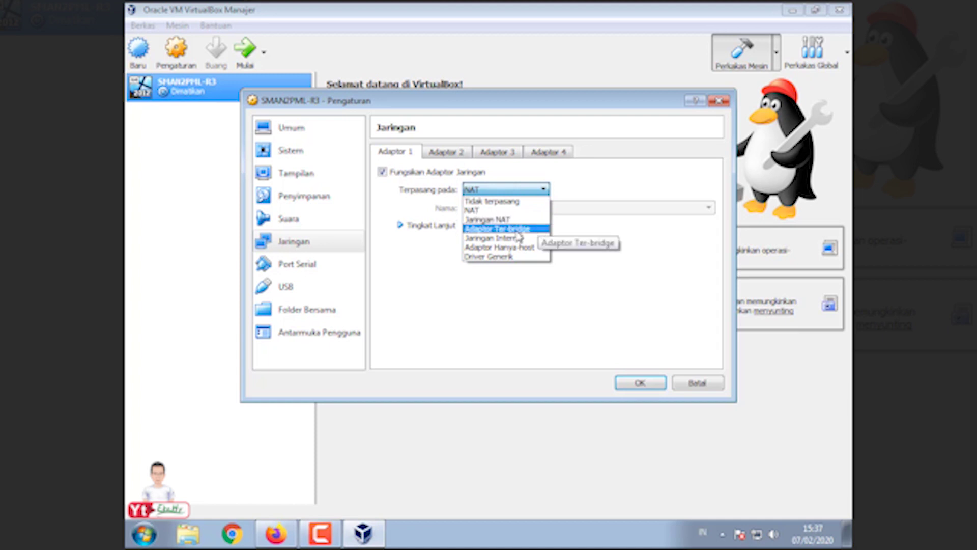
click(517, 230)
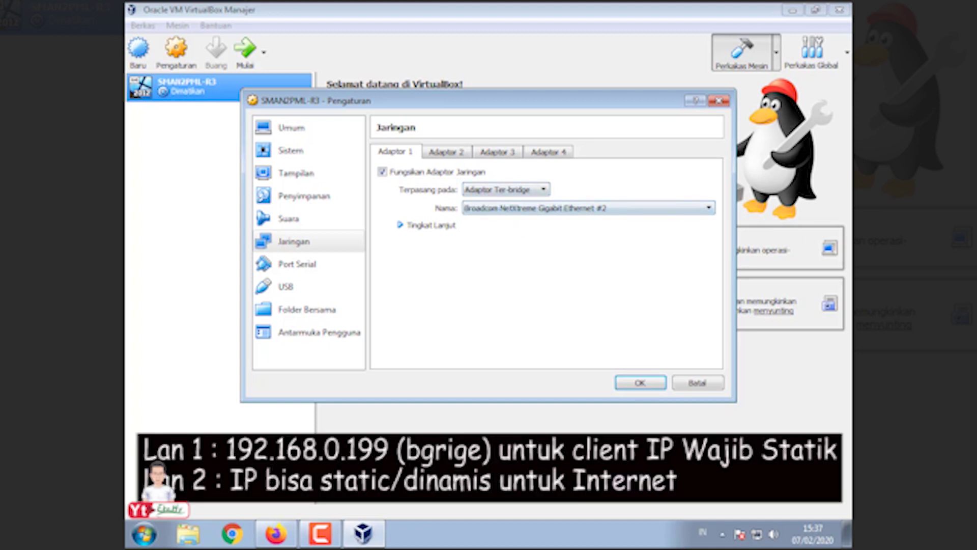
Open the host computer's network connections and examine the connection details of Local Area Connection
right_click(757, 535)
click(762, 529)
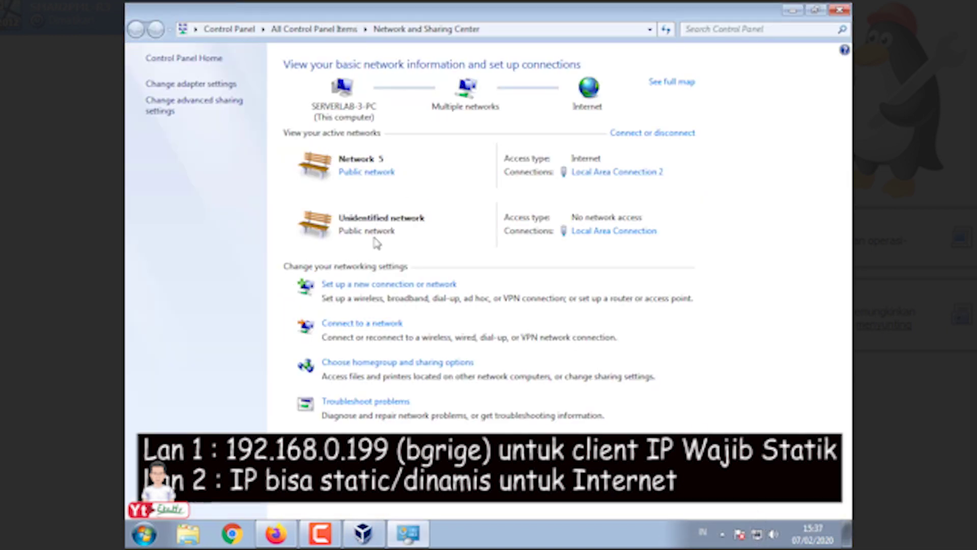
click(202, 85)
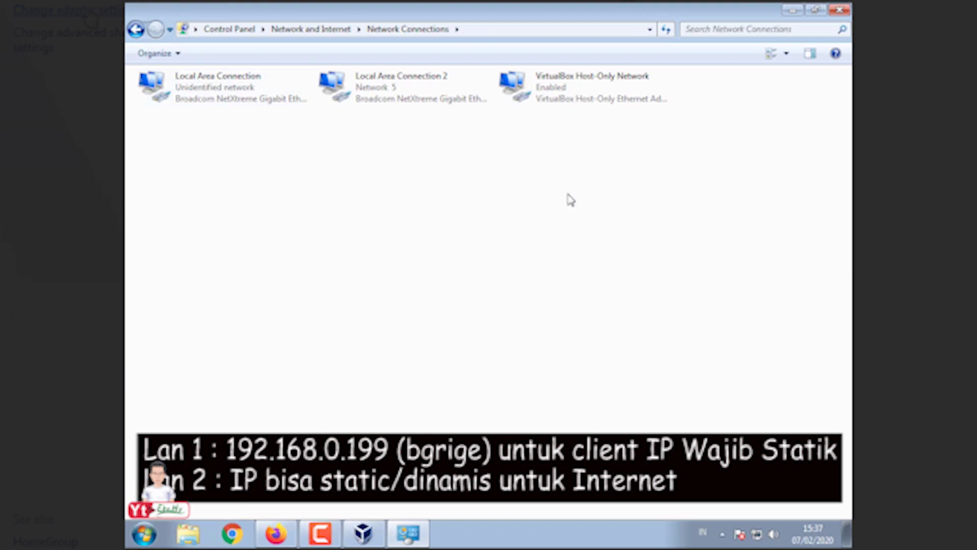
click(544, 91)
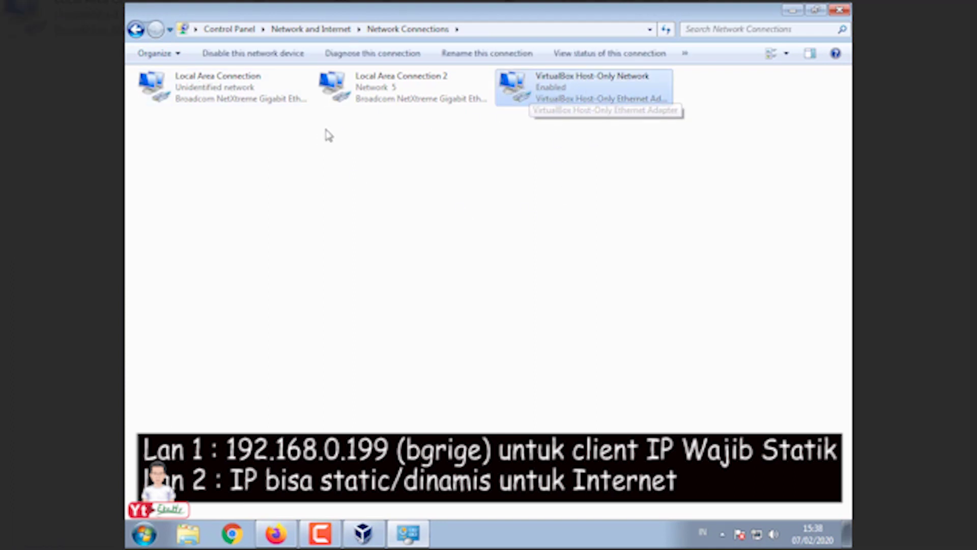
click(209, 89)
click(331, 91)
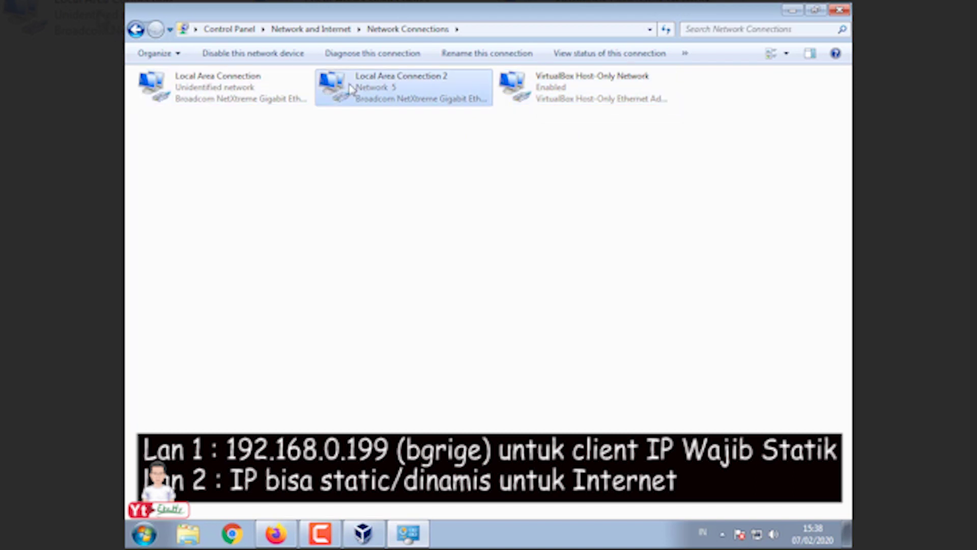
click(206, 92)
double_click(205, 92)
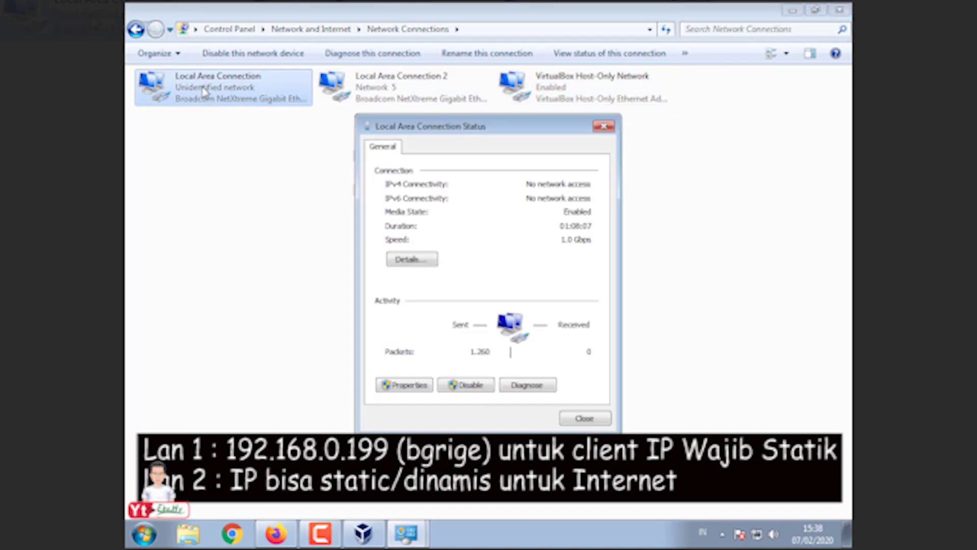
click(428, 261)
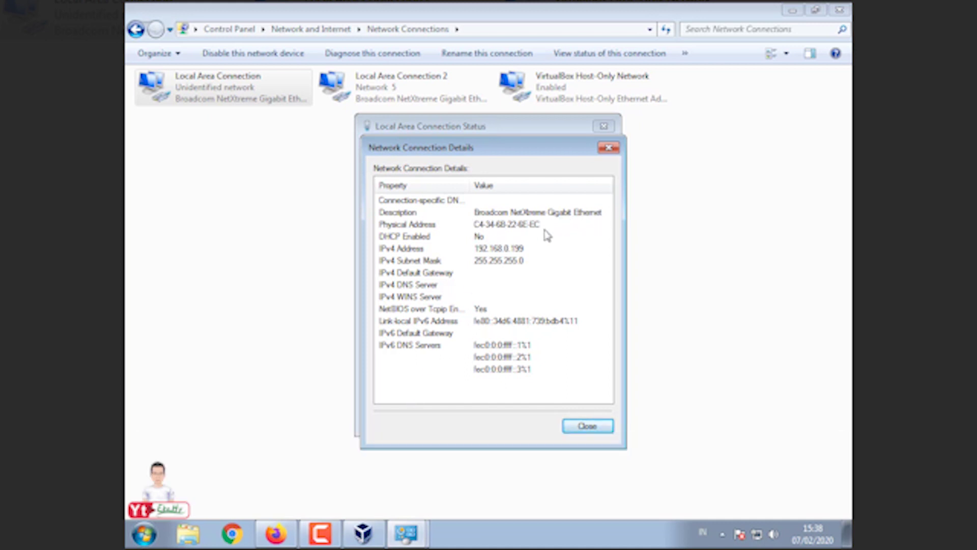
click(608, 148)
Check the Internet Protocol Version 4 (TCP/IPv4) address settings in Local Area Connection's properties, and close its dialogs
click(409, 385)
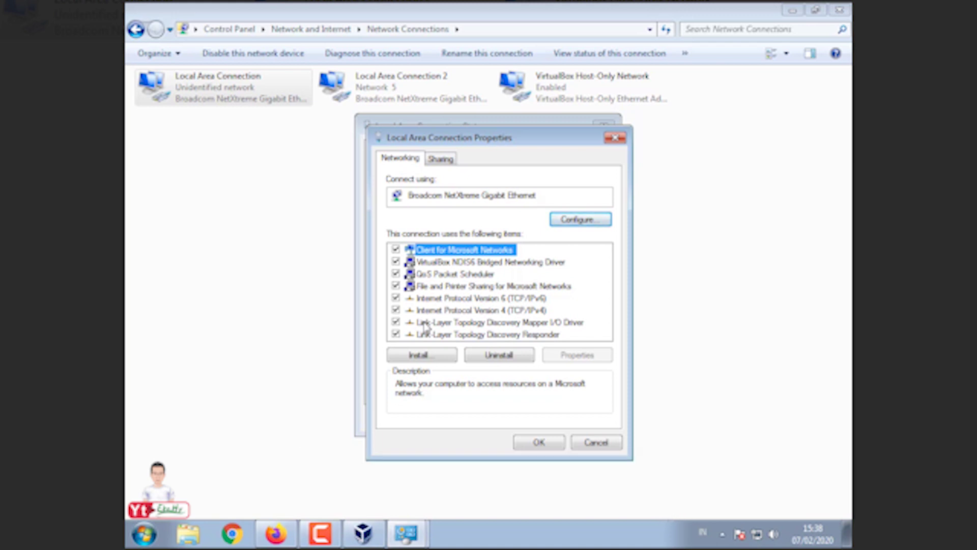
key(Down)
key(Down)
key(Down)
key(Down)
key(Down)
key(alt+r)
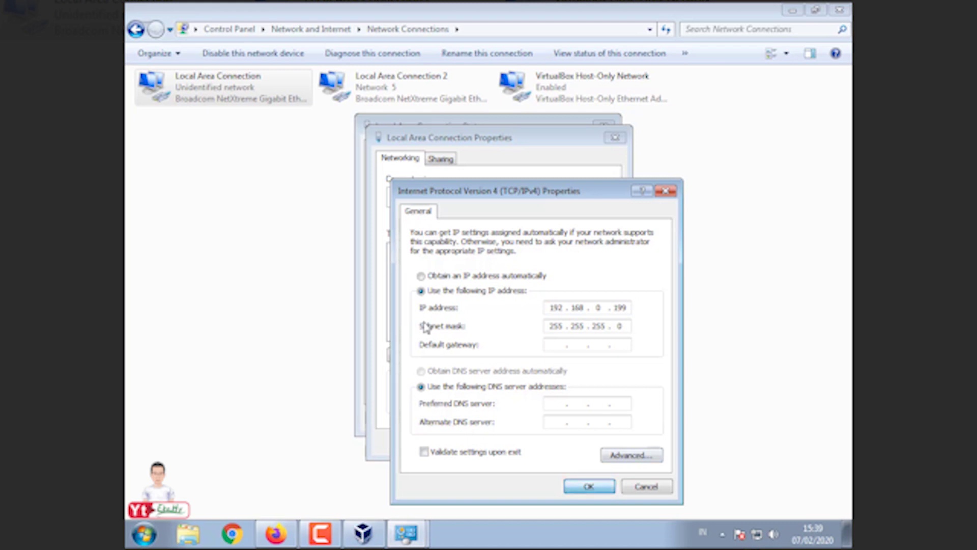
key(Return)
click(539, 441)
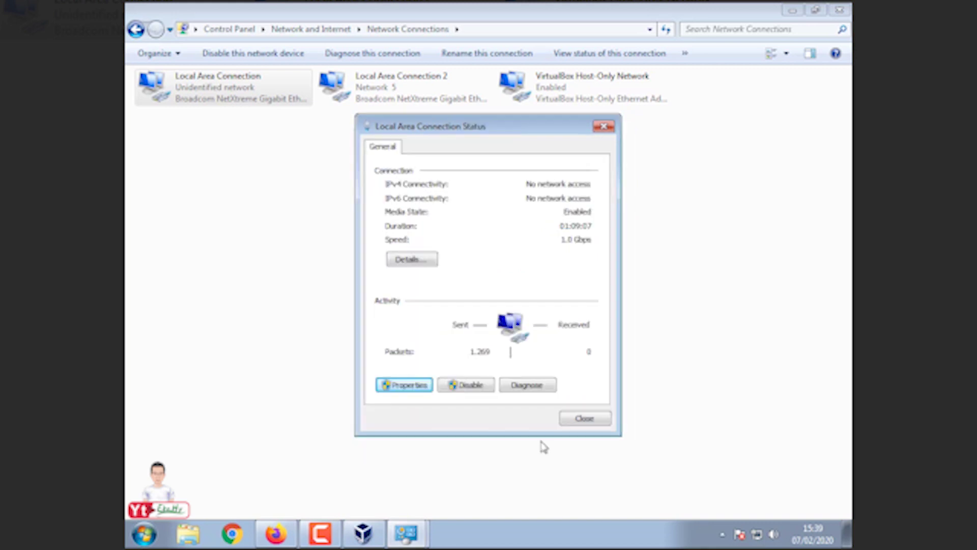
click(578, 416)
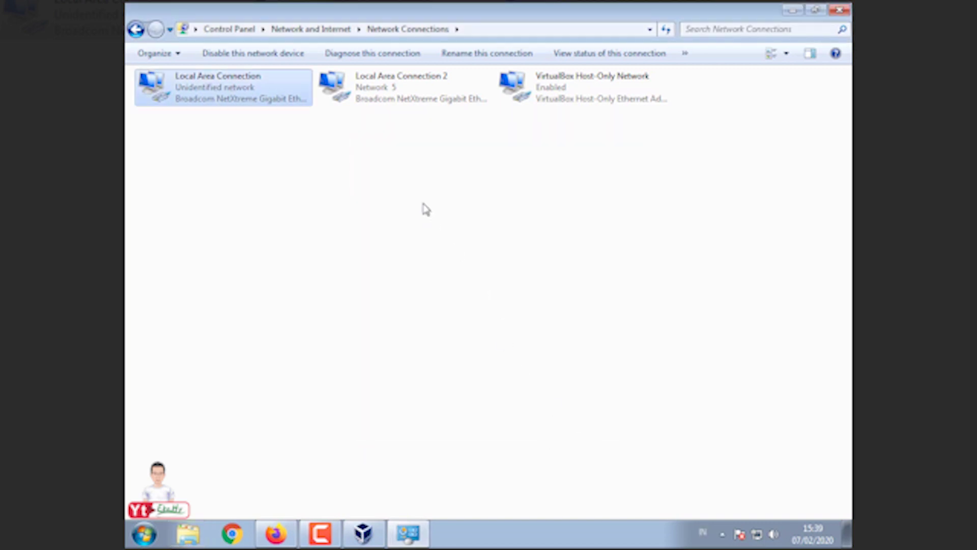
Examine the connection details of Local Area Connection 2, including its full adapter description and IPv4 address
double_click(382, 94)
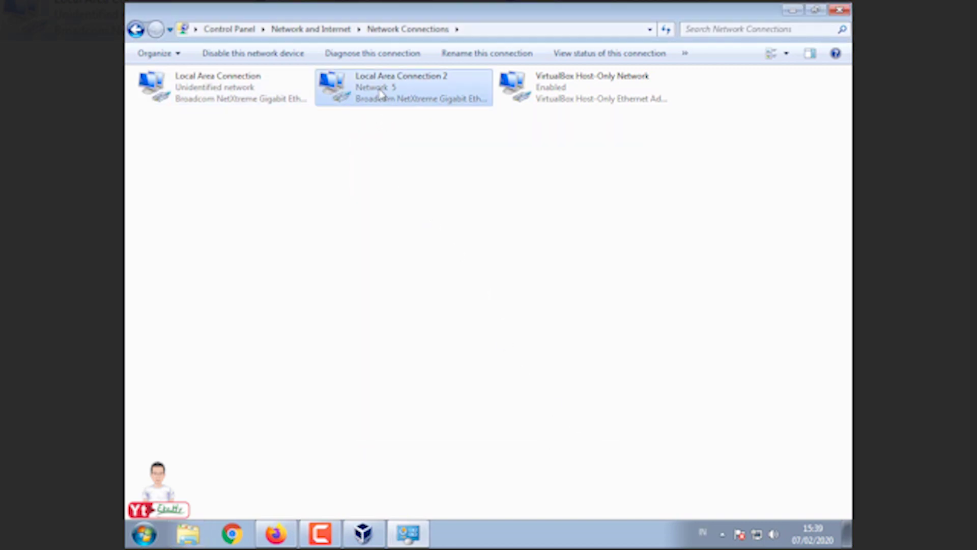
click(430, 258)
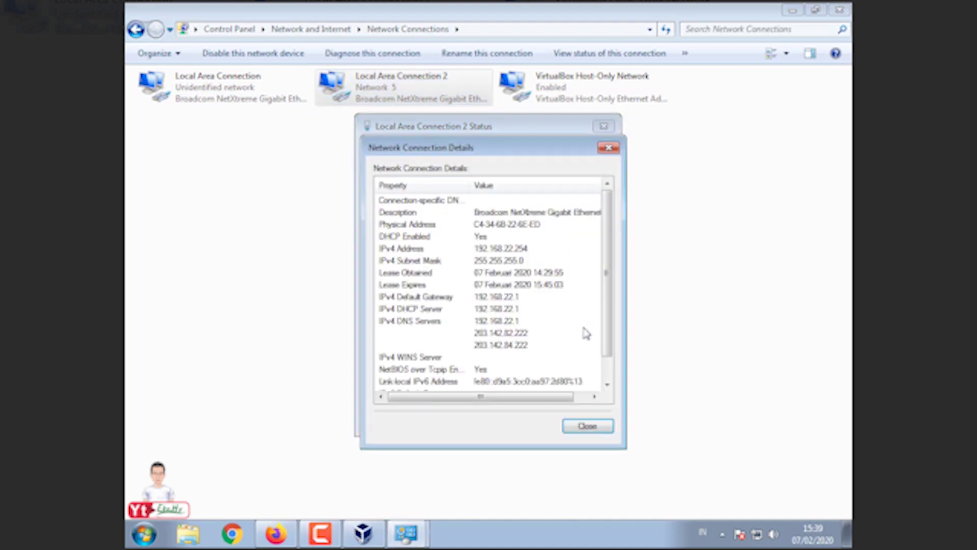
drag(556, 399, 570, 399)
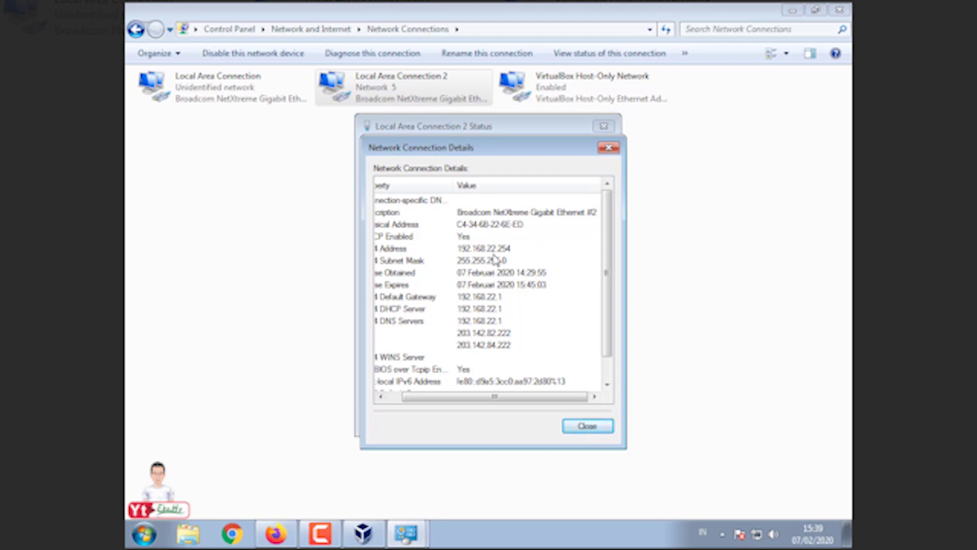
click(608, 149)
click(603, 125)
Recheck Local Area Connection's adapter description and IPv4 address, and close the network connections window
double_click(236, 91)
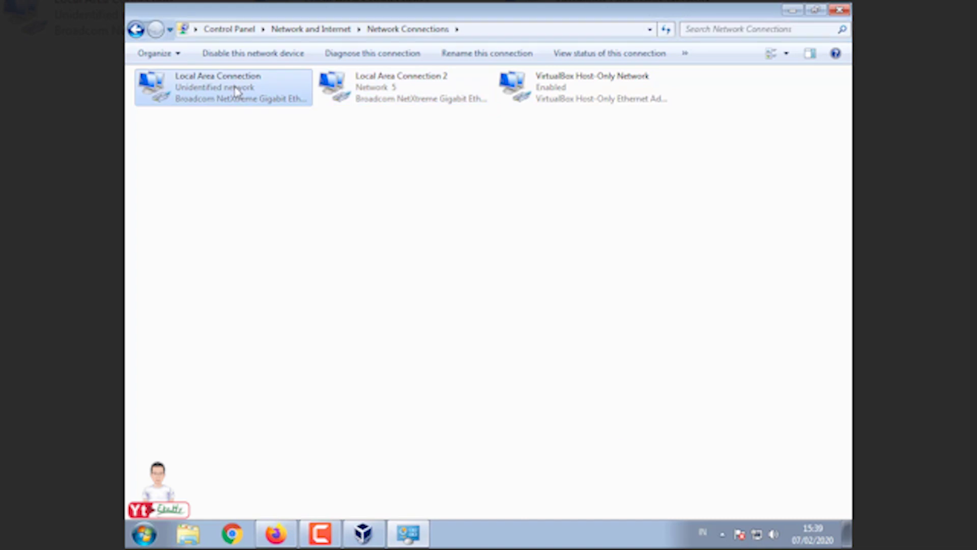
click(413, 257)
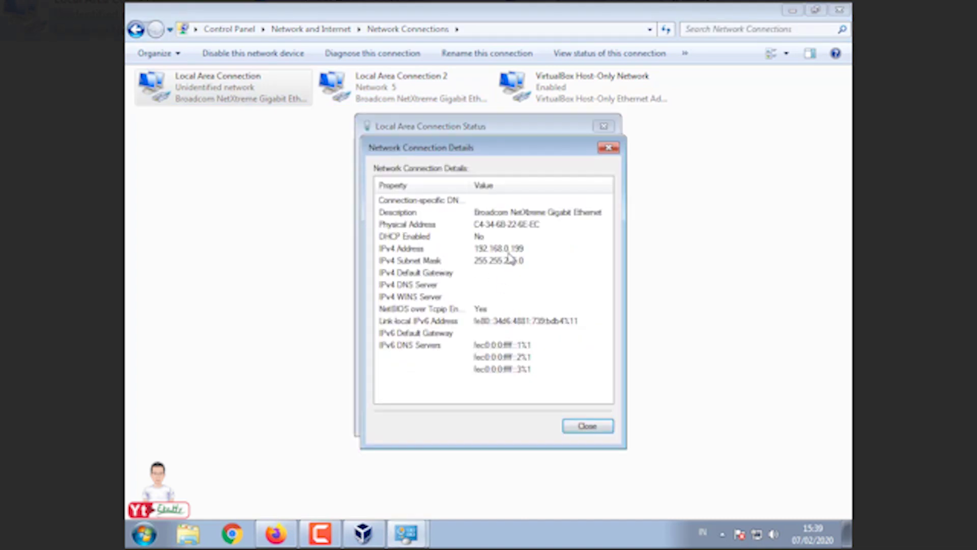
click(608, 148)
click(604, 127)
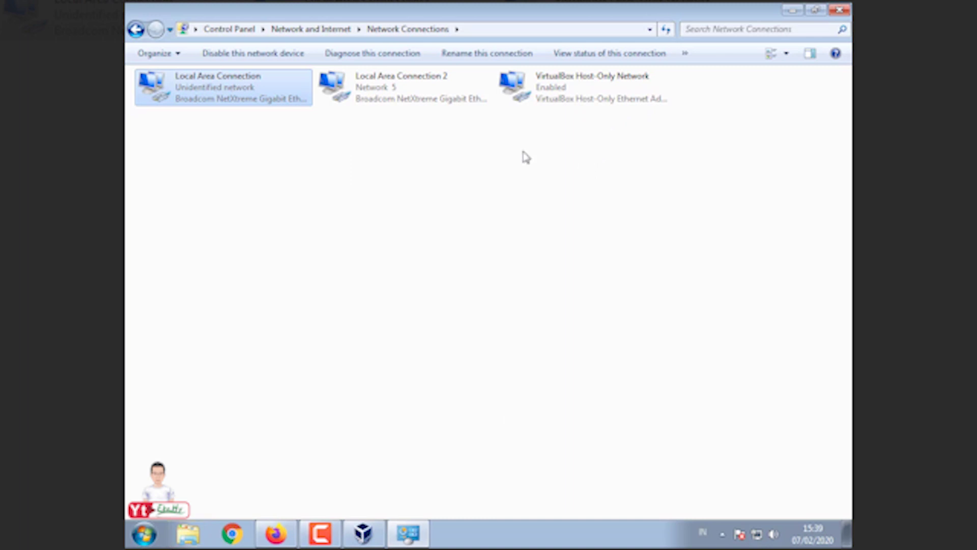
click(845, 10)
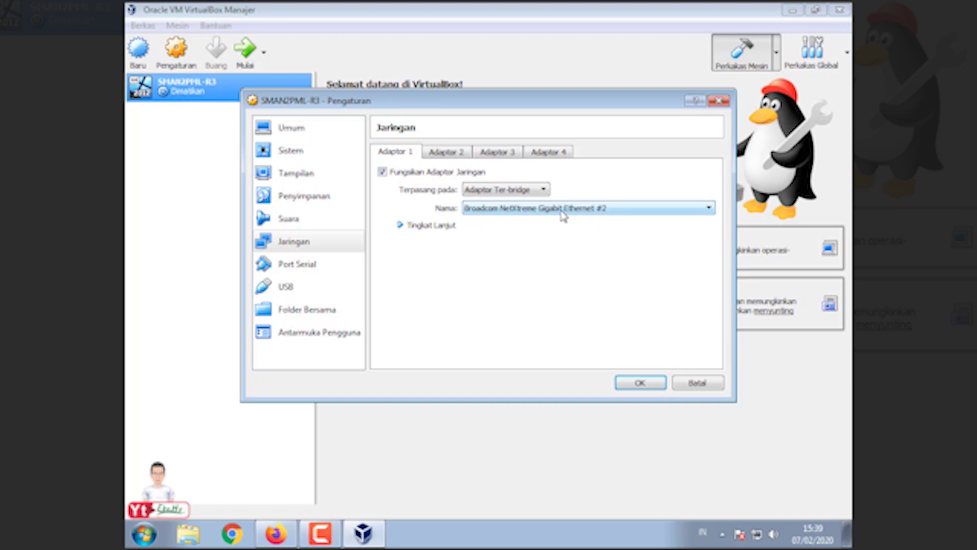
Bridge Adaptor 1 to Broadcom NetXtreme Gigabit Ethernet, enable Adaptor 2 attached to NAT, and save the machine's settings
click(578, 213)
click(578, 230)
click(448, 154)
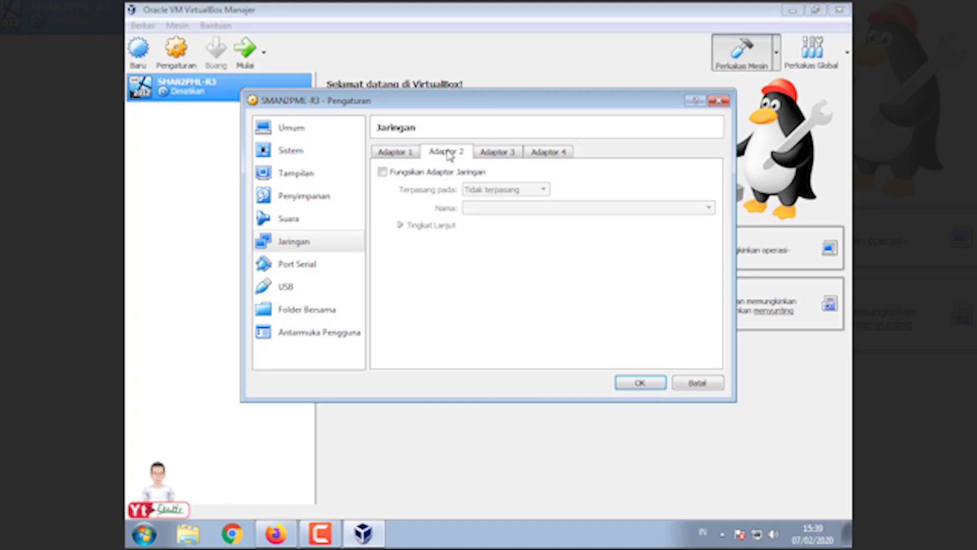
click(381, 173)
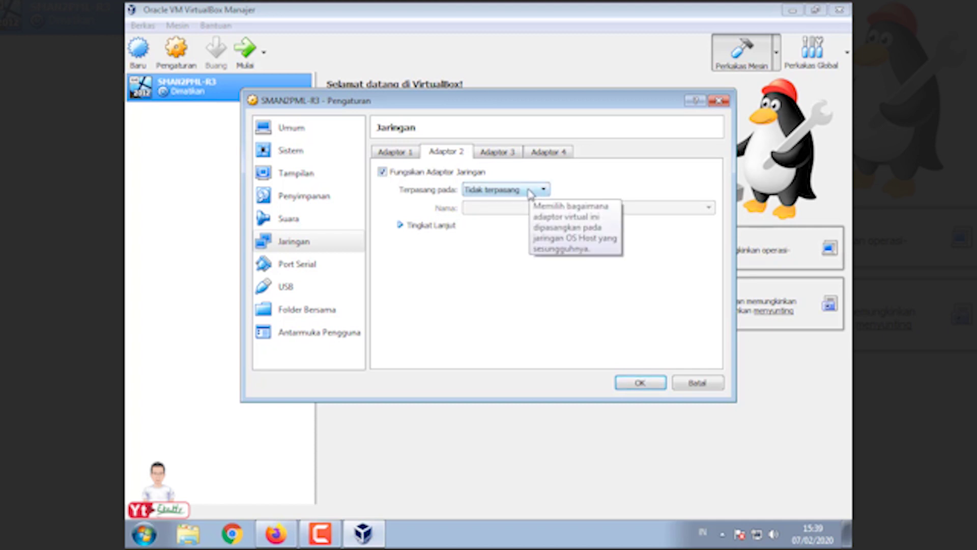
click(530, 194)
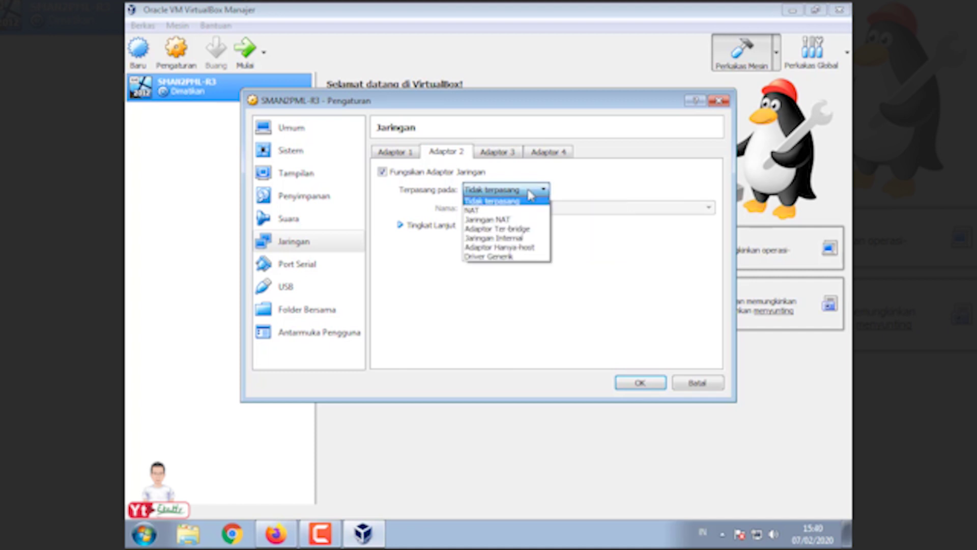
click(473, 214)
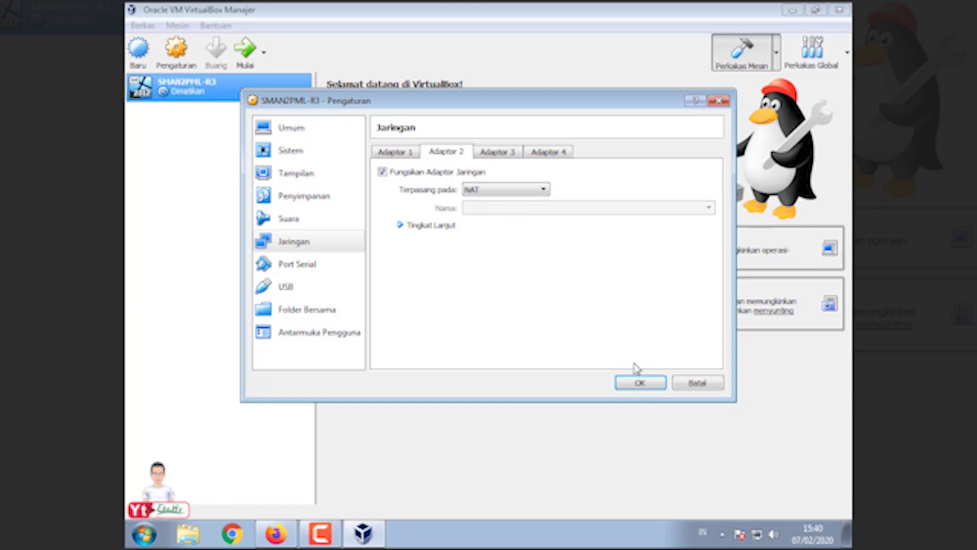
click(640, 384)
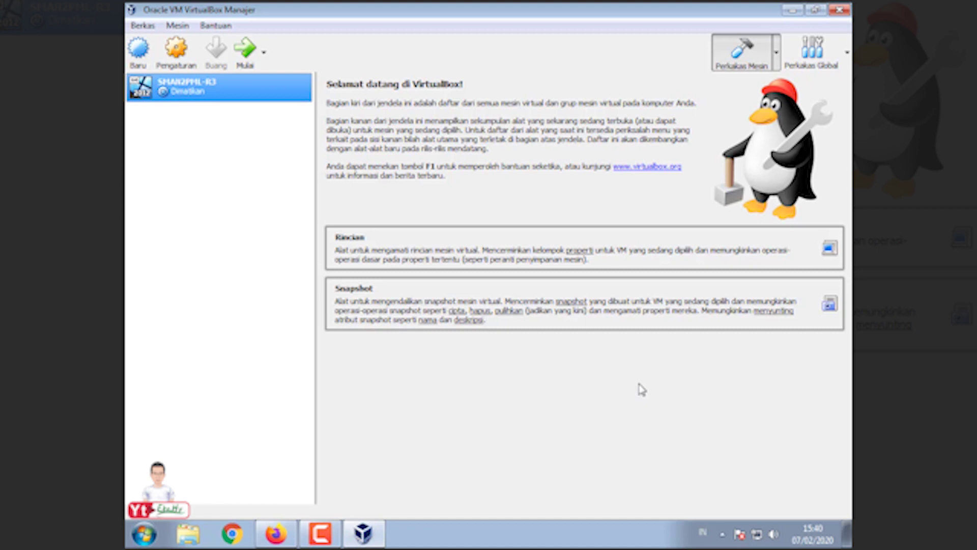
Review the SMAN2PML-R3 machine's general, motherboard, processor and both network adapter settings, and close VirtualBox
click(176, 56)
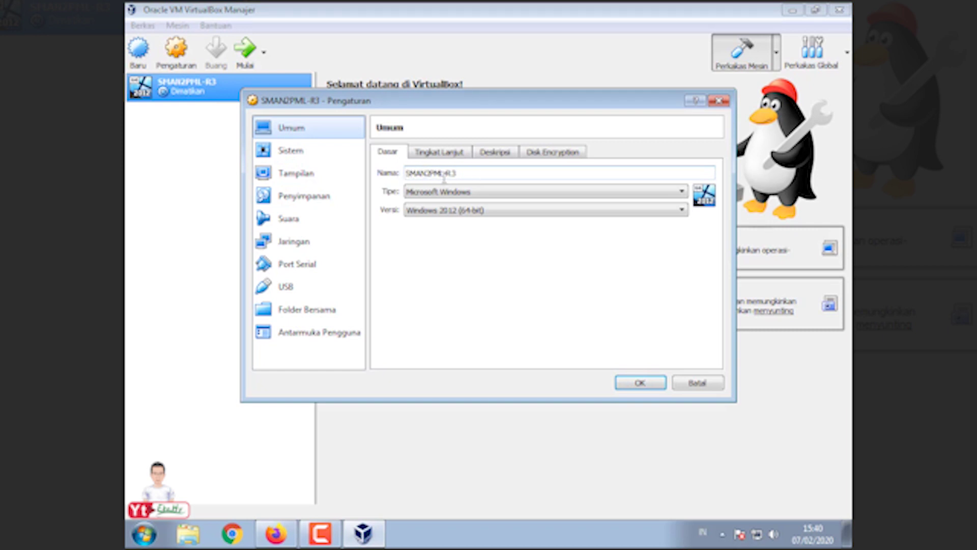
click(291, 151)
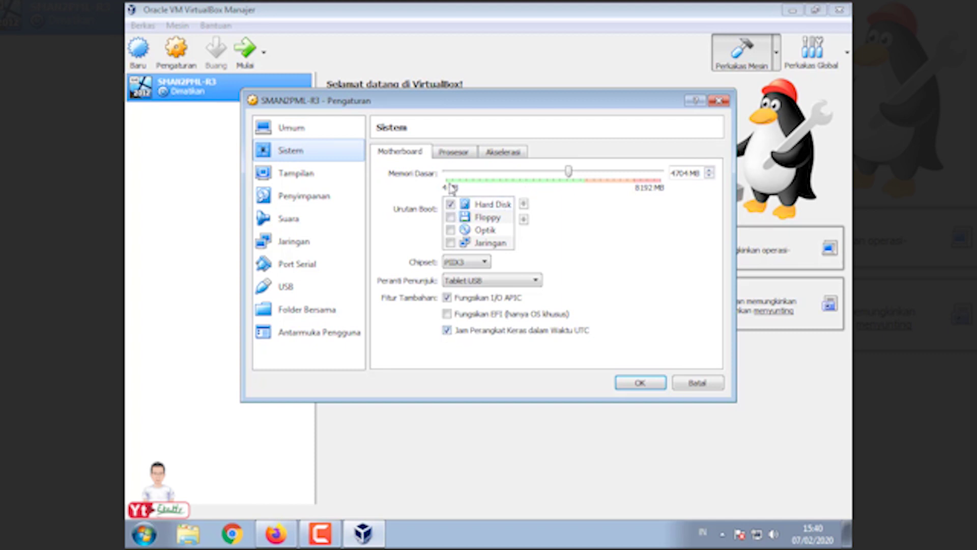
click(454, 152)
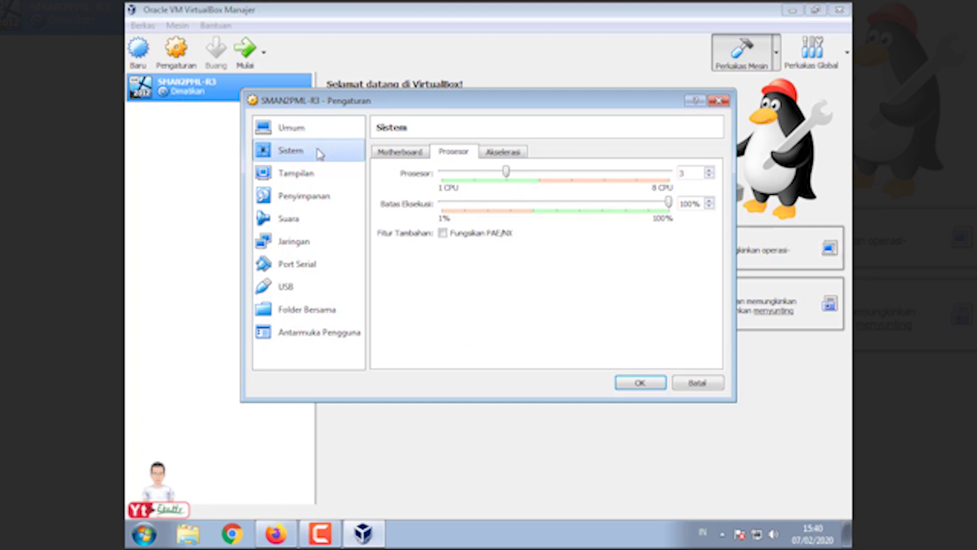
click(322, 247)
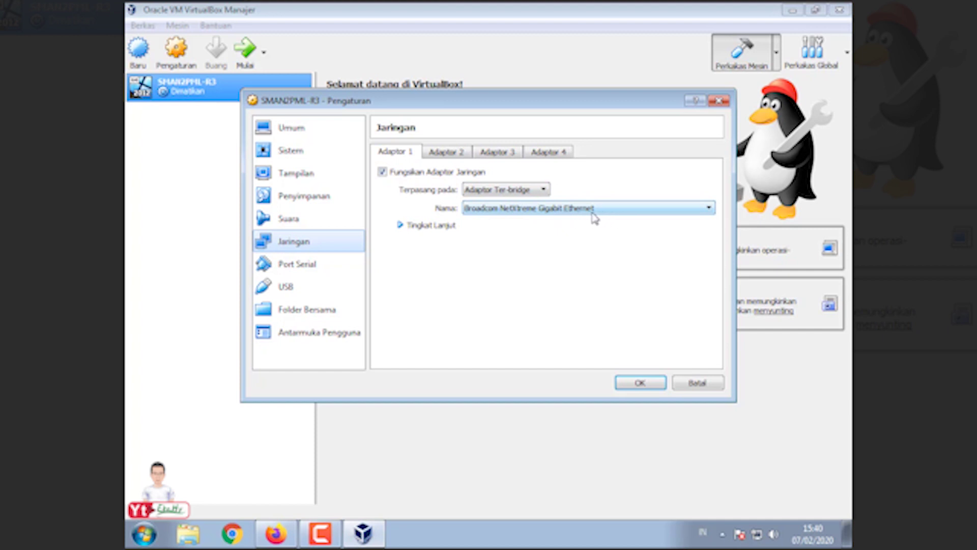
click(447, 152)
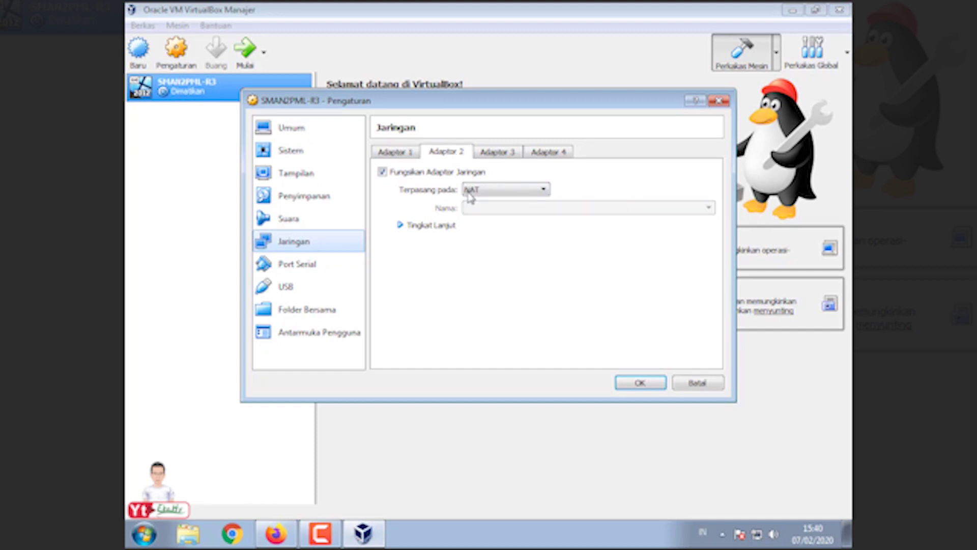
click(639, 383)
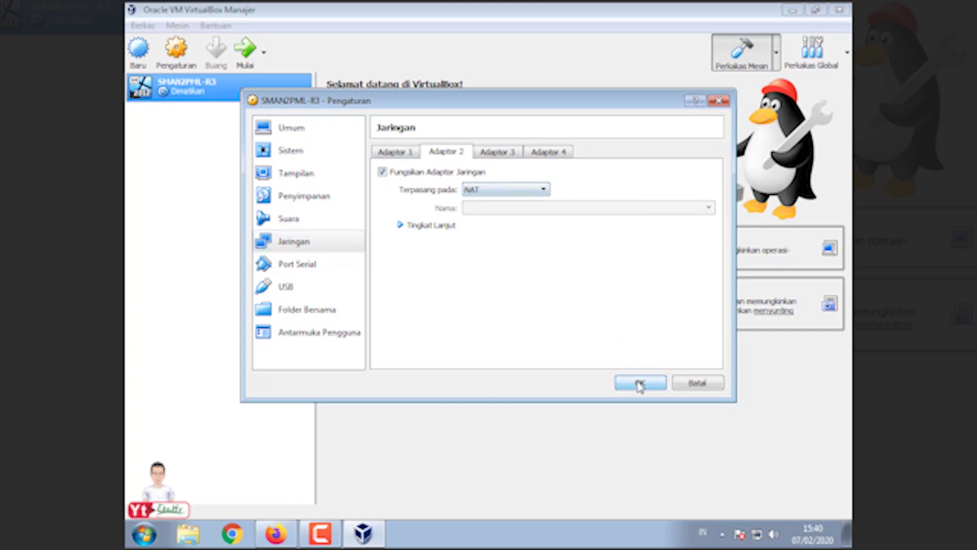
click(839, 11)
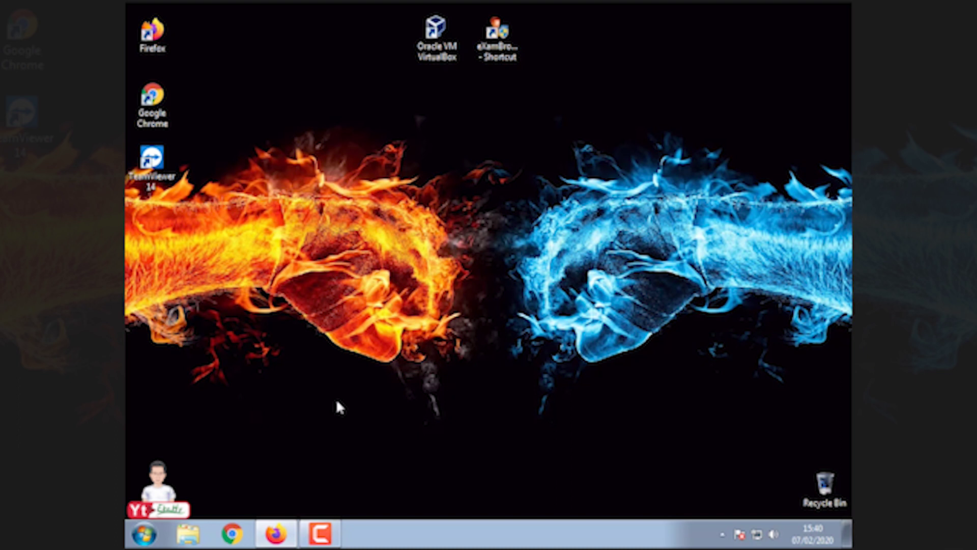
Locate the eXamBroAdmin 27.11.19 folder in VHD 2020 H\PREREQUISITES on drive D, and close the file window
click(188, 533)
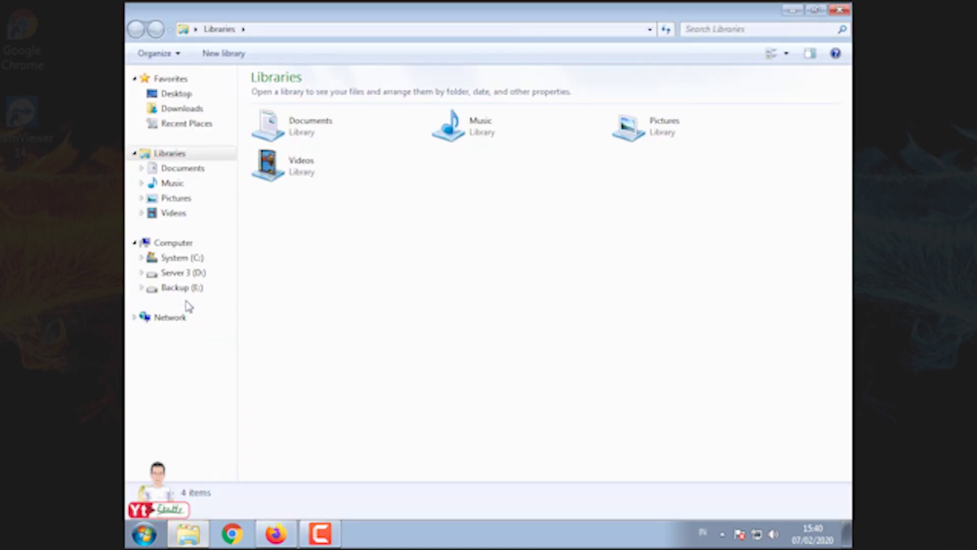
click(183, 272)
click(297, 154)
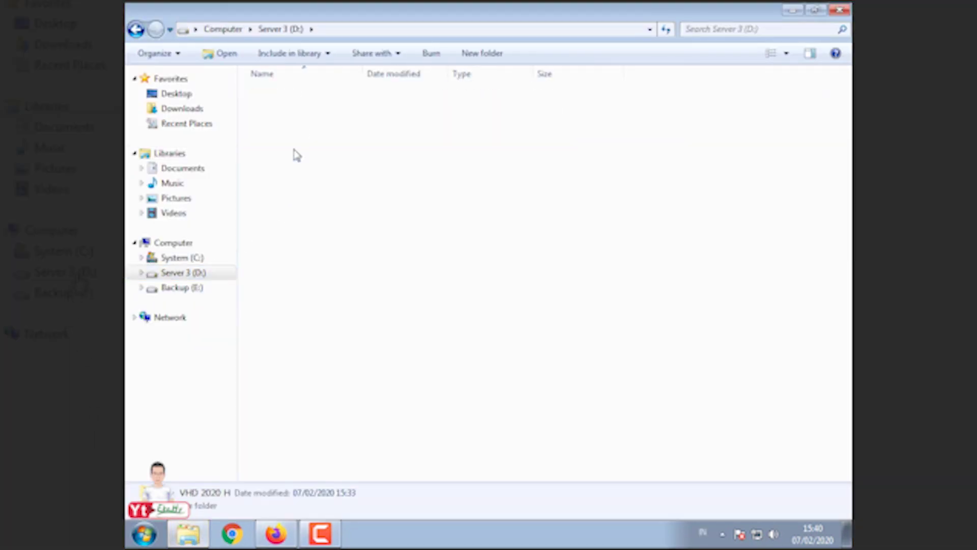
double_click(304, 93)
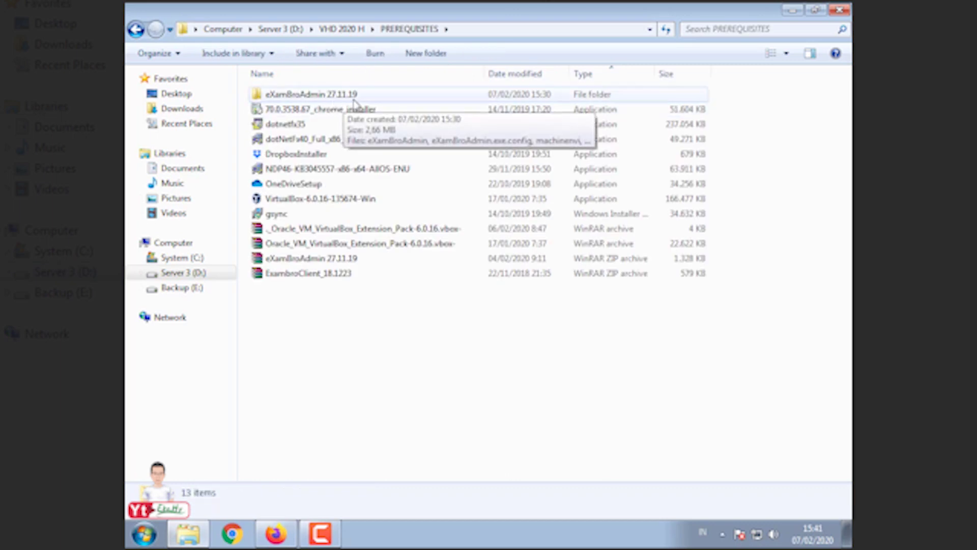
click(839, 10)
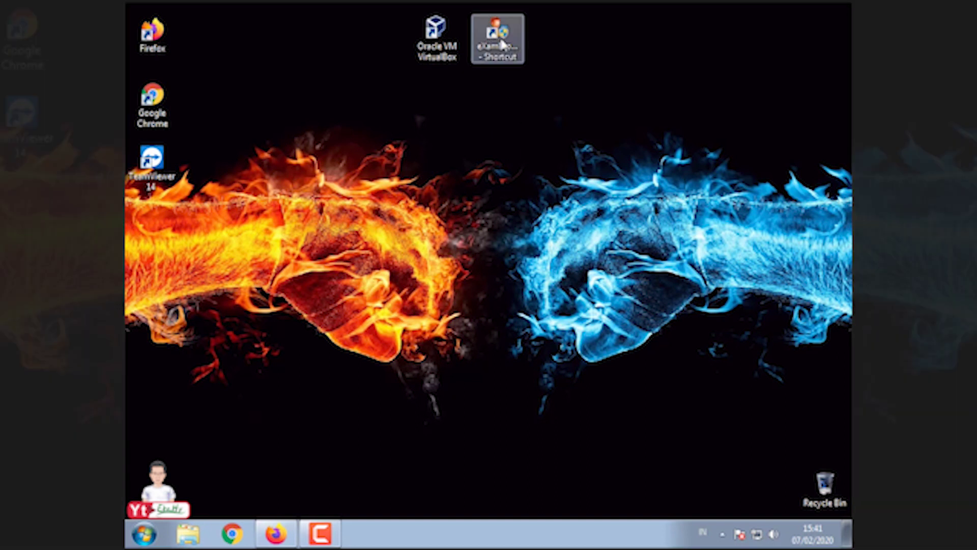
Set the eXamBroAdmin desktop shortcut to always run as an administrator
right_click(502, 45)
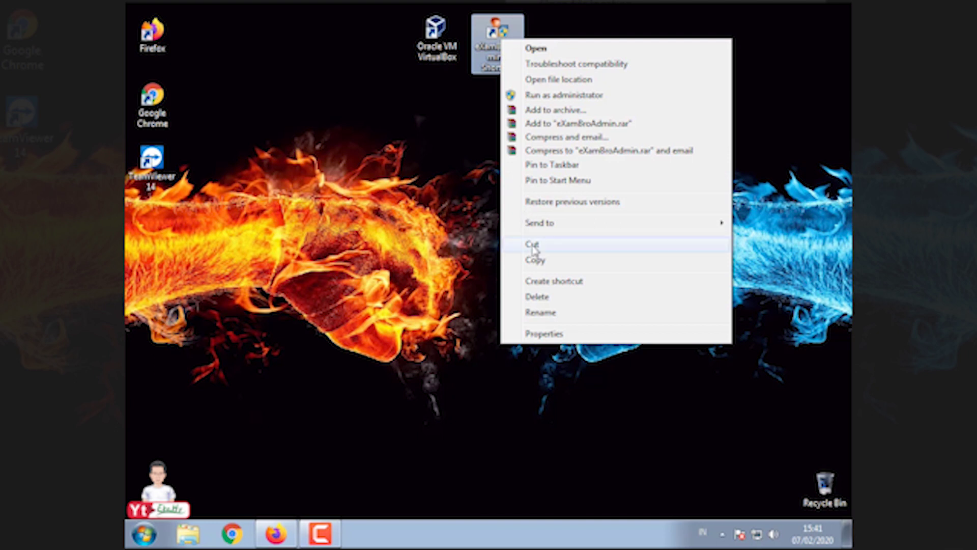
click(533, 334)
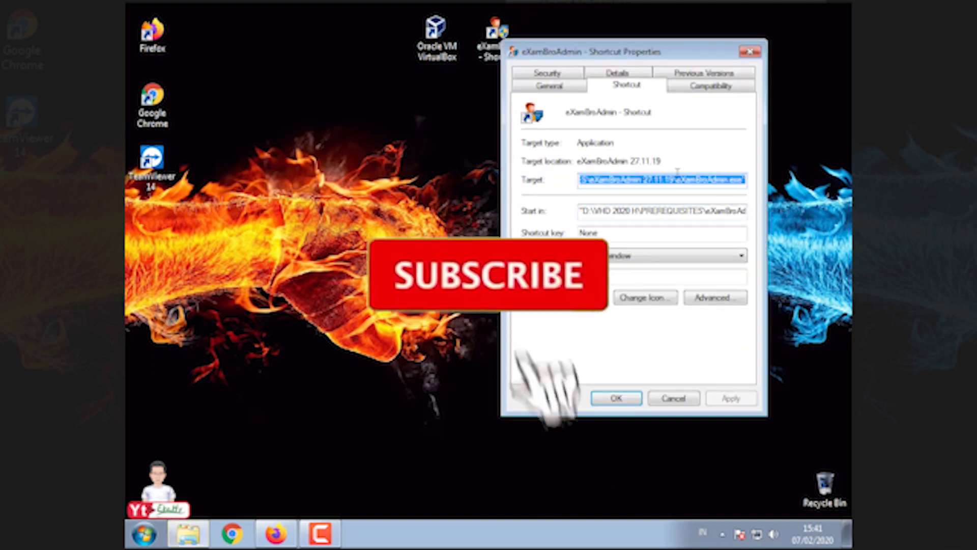
click(711, 86)
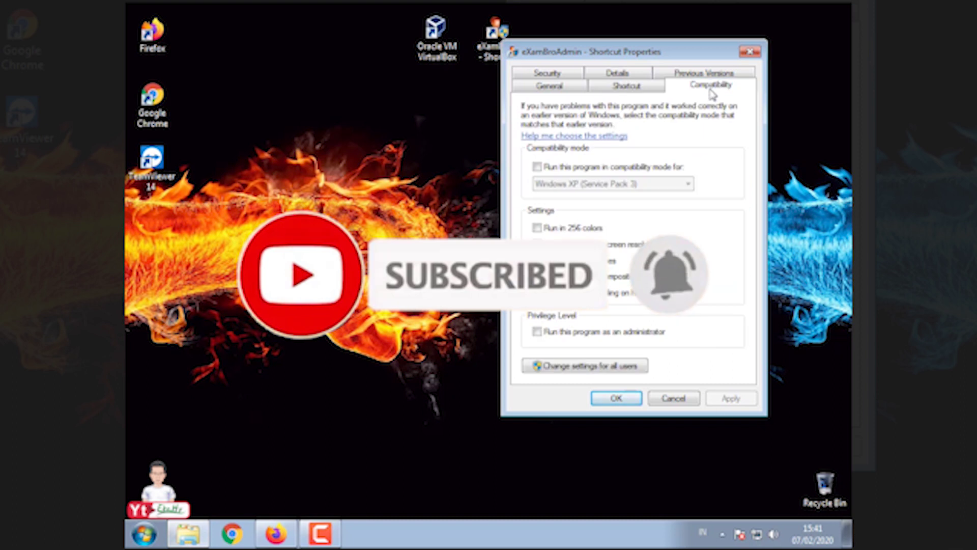
click(537, 331)
click(625, 397)
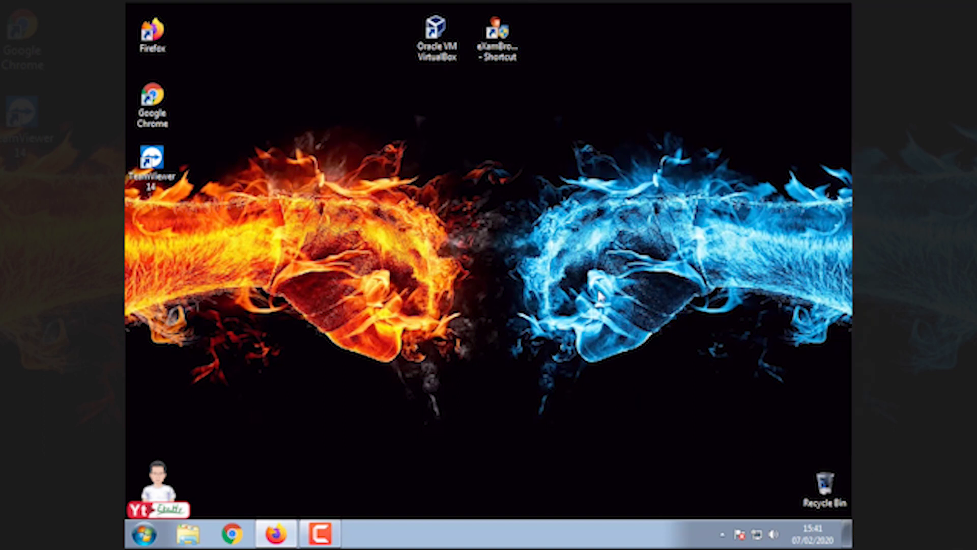
In eXamBroAdmin, set the virtual machine name to SMAN2PML-R3 and start that machine
double_click(501, 56)
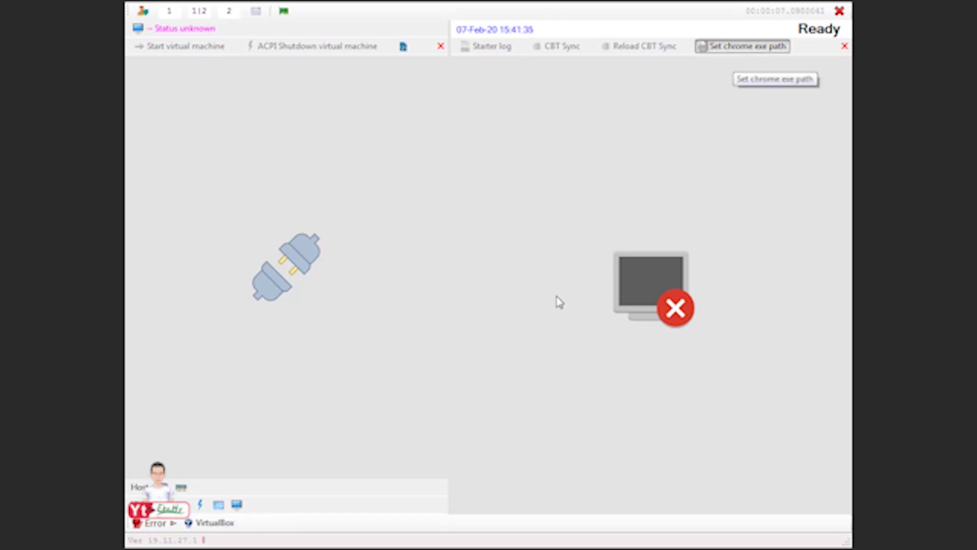
key(Escape)
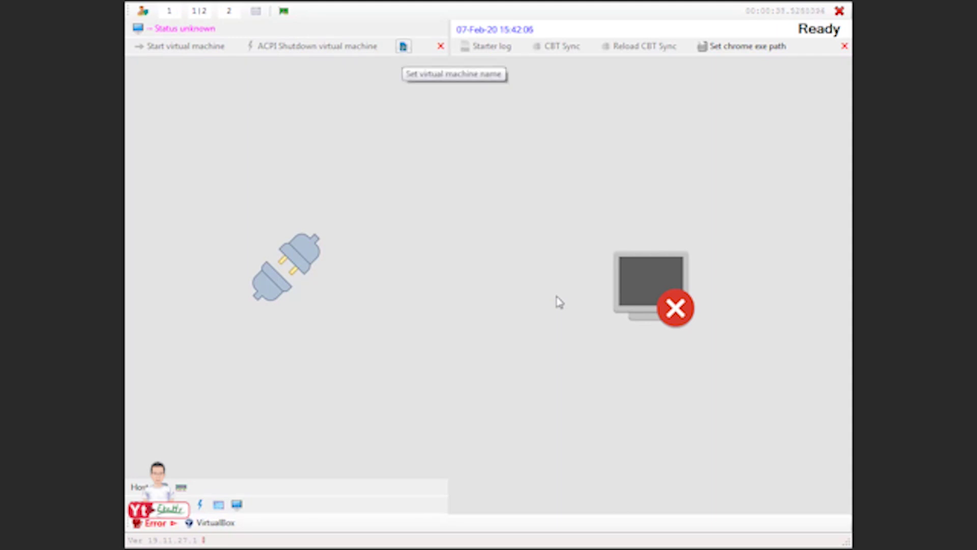
click(403, 46)
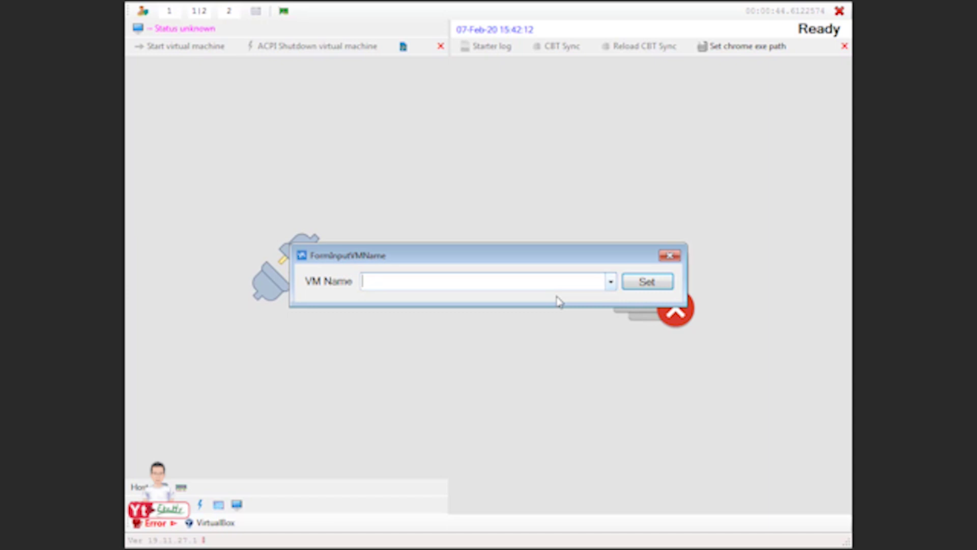
key(alt+Down)
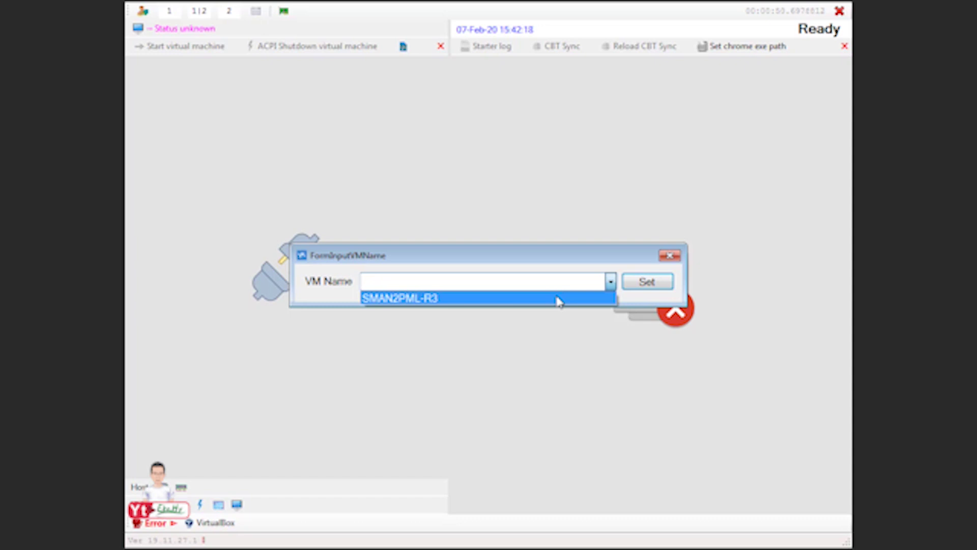
click(556, 295)
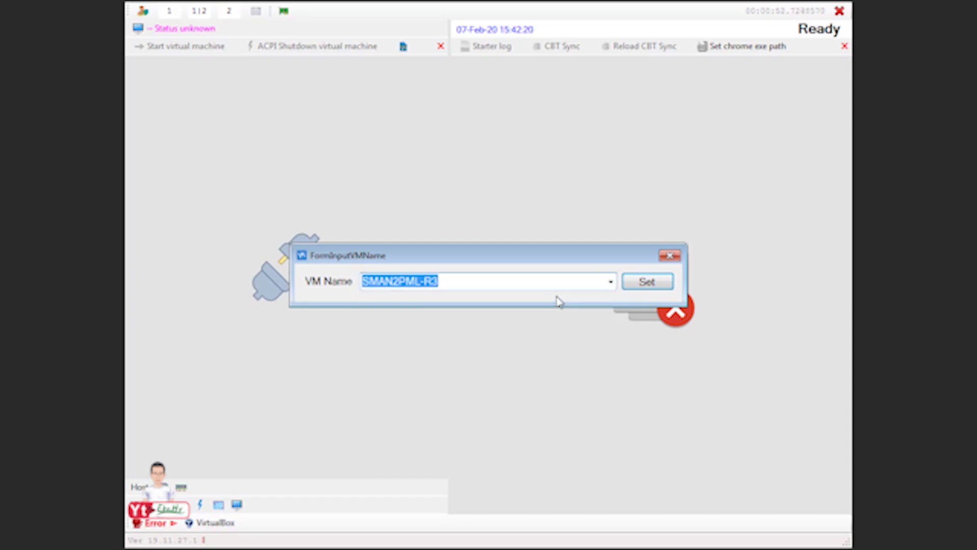
key(Return)
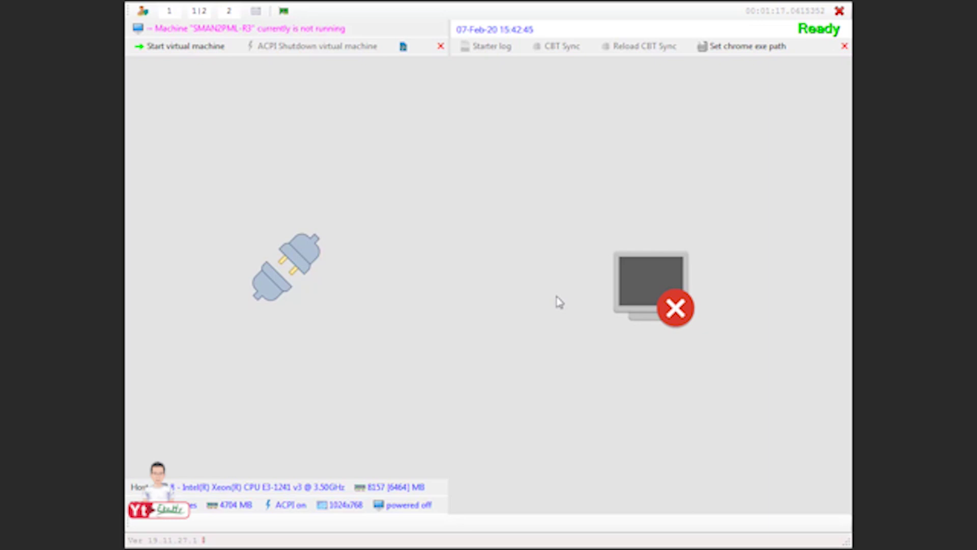
click(186, 45)
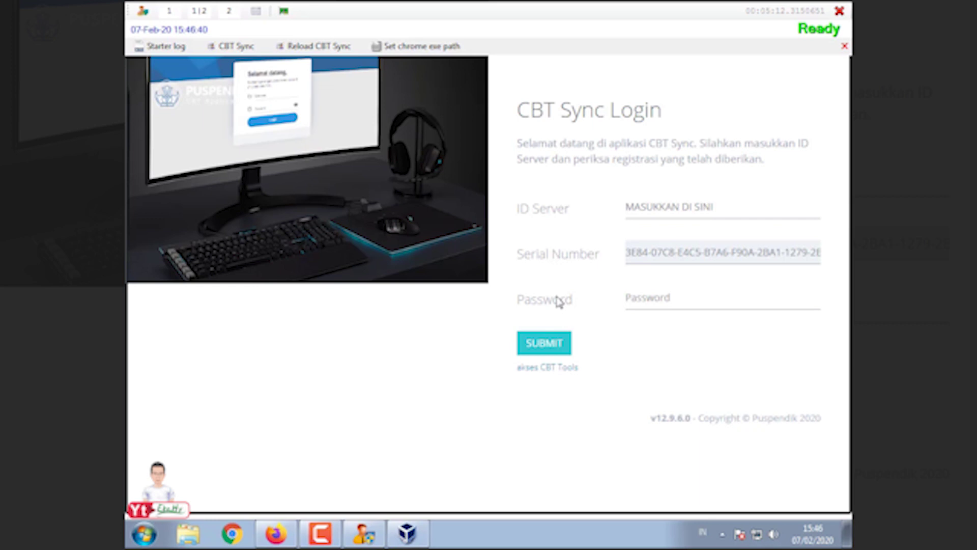
Replace the placeholder text in the CBT Sync login's ID Server field with U03
key(shift+Right)
key(shift+Right)
key(shift+Right)
key(shift+Right)
key(shift+Right)
key(shift+Right)
key(shift+Right)
key(shift+Right)
key(shift+Right)
key(shift+Right)
key(shift+Right)
key(shift+Right)
key(shift+Right)
key(shift+Right)
key(shift+Right)
key(shift+Right)
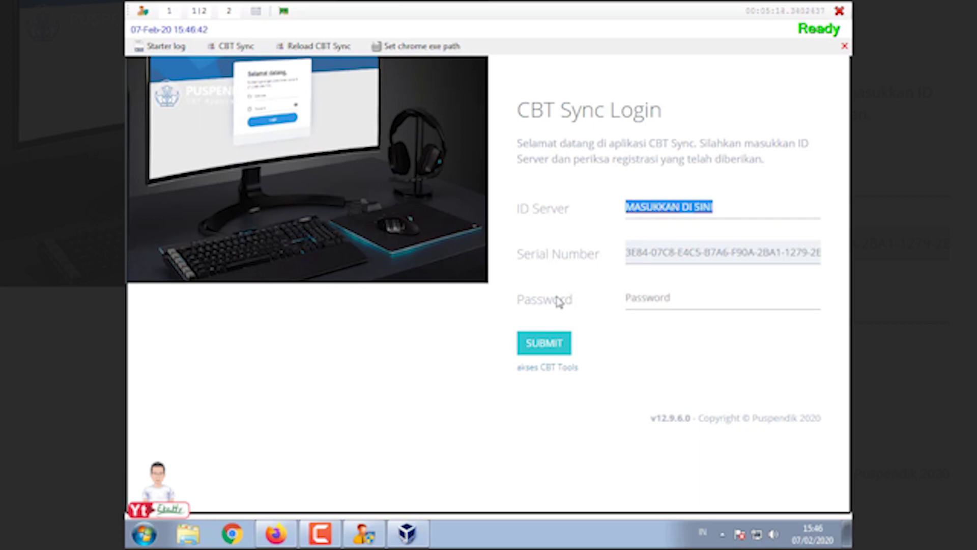
key(Left)
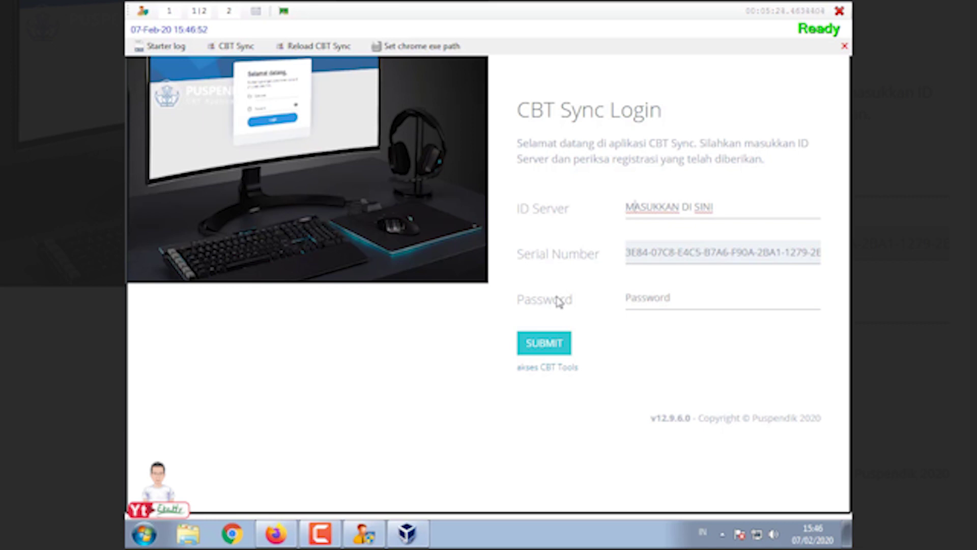
key(ctrl+a)
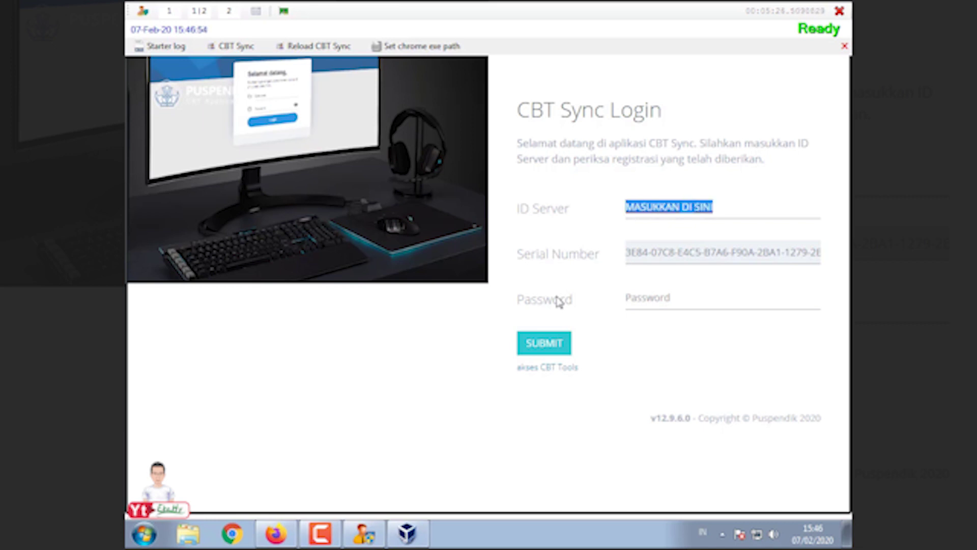
text(u)
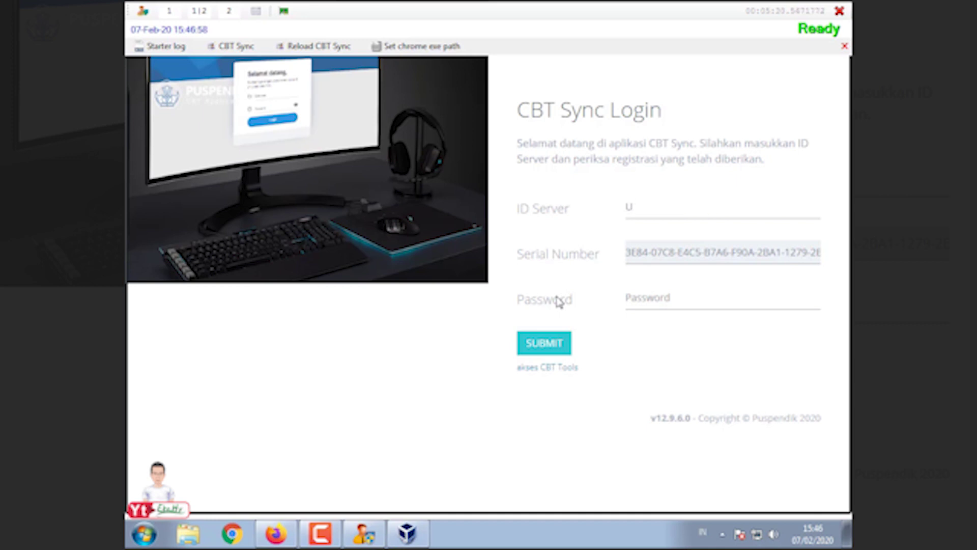
text(03)
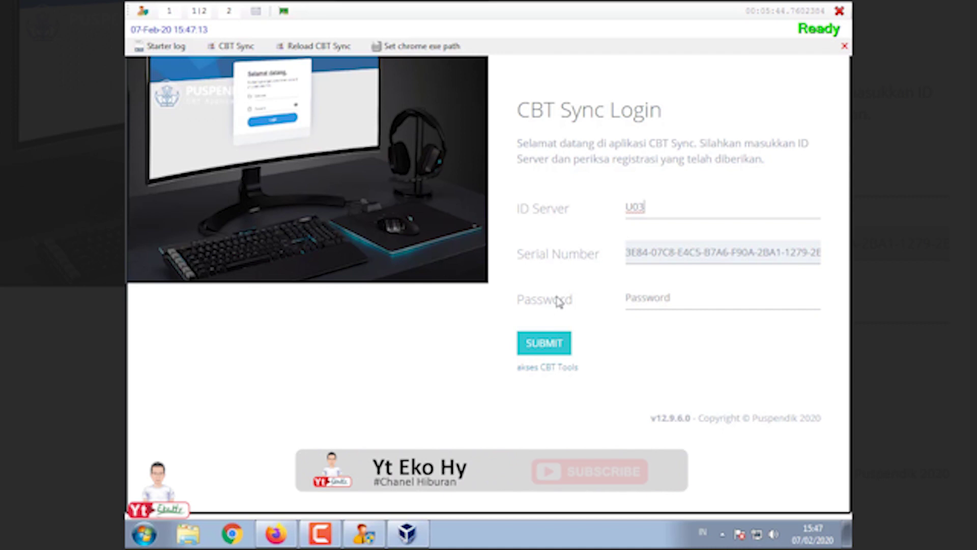
Examine the serial number, the password field and the version line of the CBT Sync login form
key(Tab)
key(shift+Right)
key(shift+Right)
key(shift+Right)
key(shift+Right)
key(shift+Right)
key(shift+Right)
key(shift+Right)
key(shift+Right)
key(shift+Right)
key(shift+Right)
key(shift+Right)
key(shift+Right)
key(shift+Right)
key(shift+Right)
key(shift+Right)
key(shift+Right)
key(shift+Right)
key(shift+Right)
key(shift+Right)
key(shift+Right)
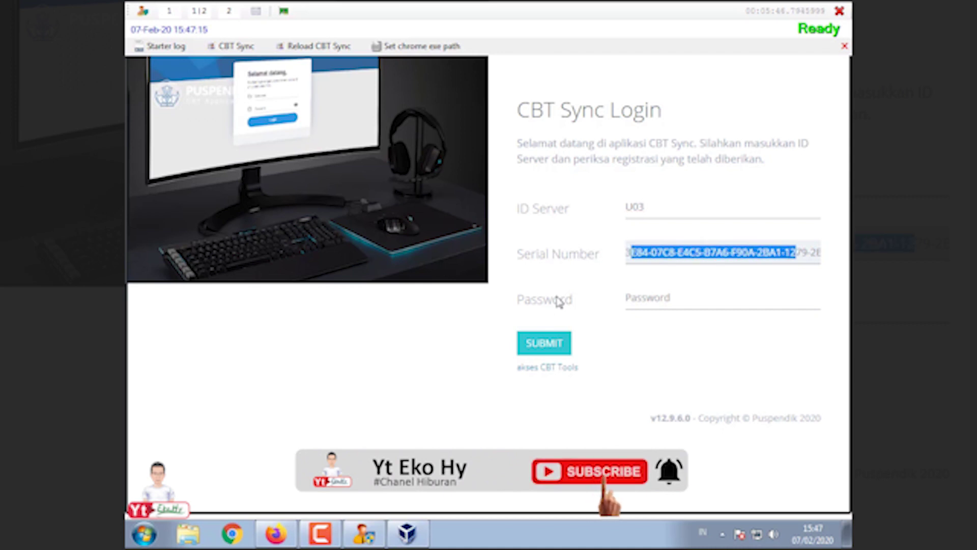
key(Return)
key(Tab)
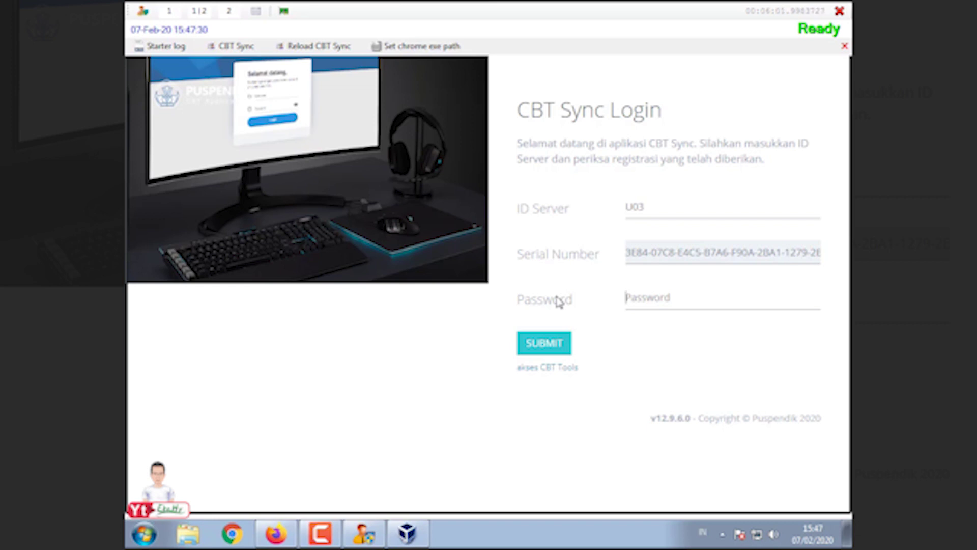
drag(651, 418, 820, 418)
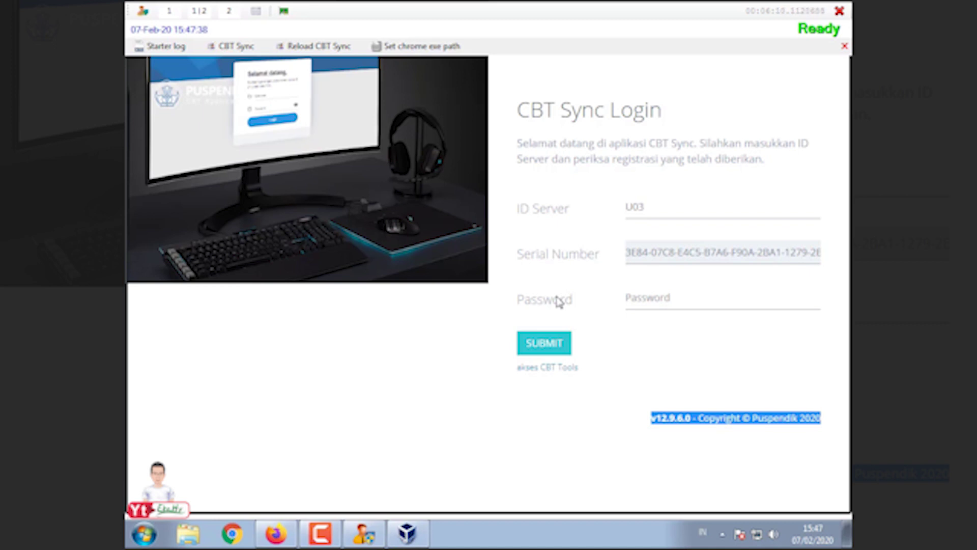
click(559, 301)
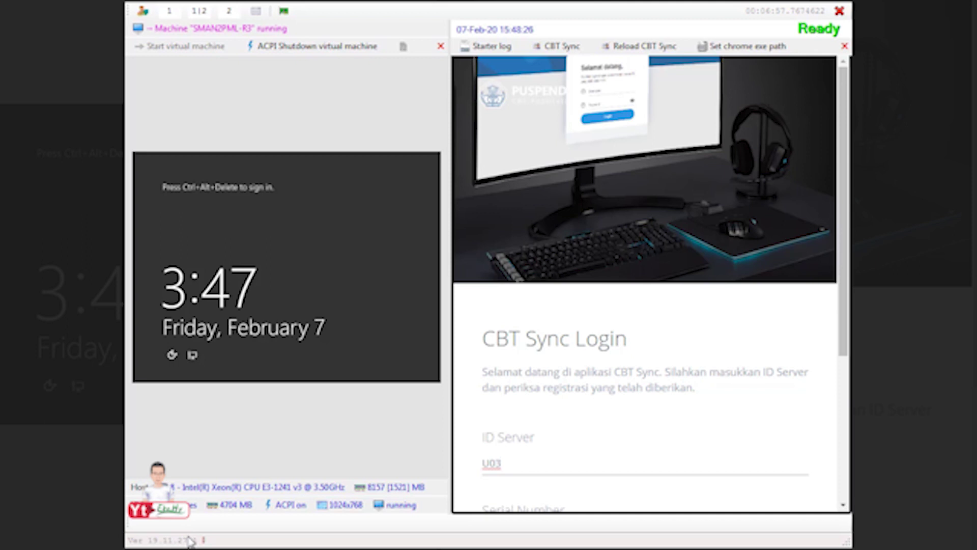
Check eXamBroAdmin's display layouts by switching between the virtual machine, CBT Sync and split views
click(169, 10)
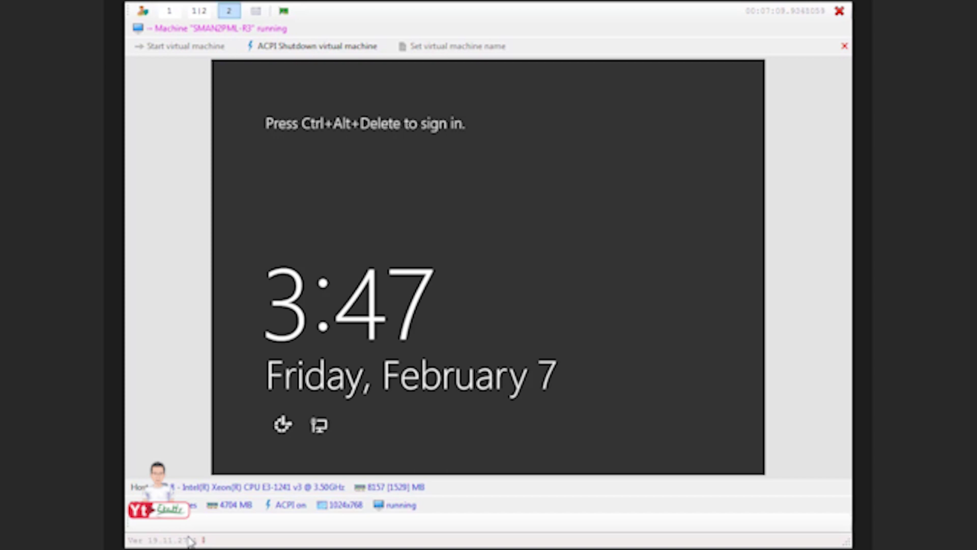
click(229, 11)
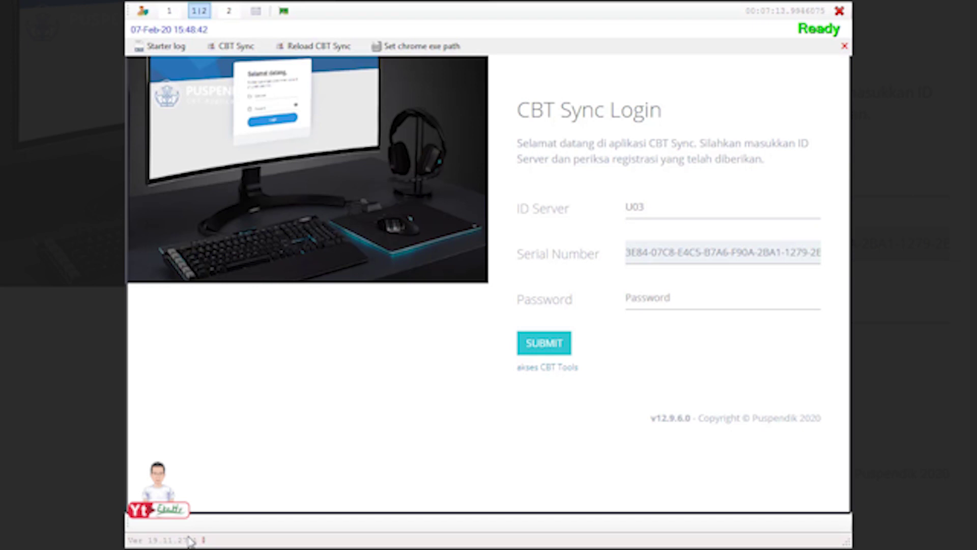
click(199, 11)
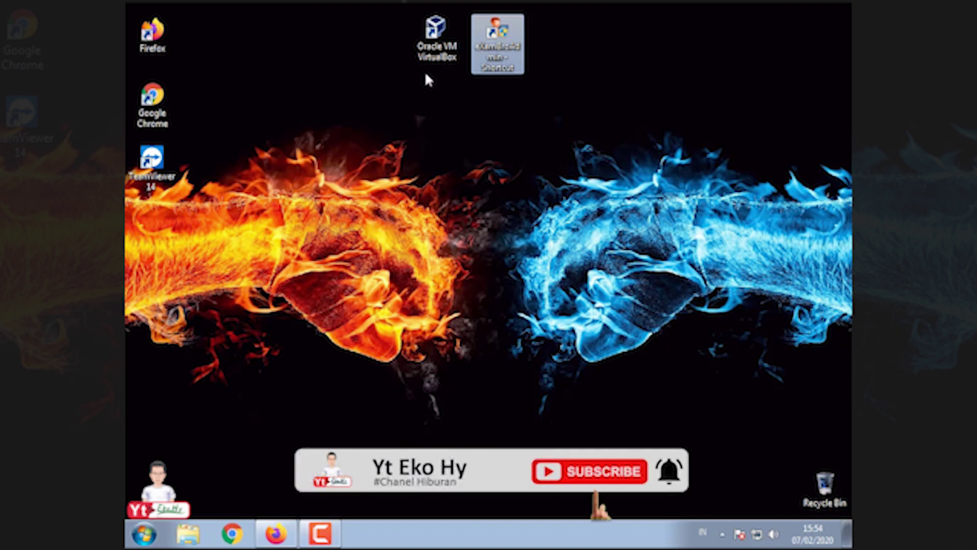
click(436, 38)
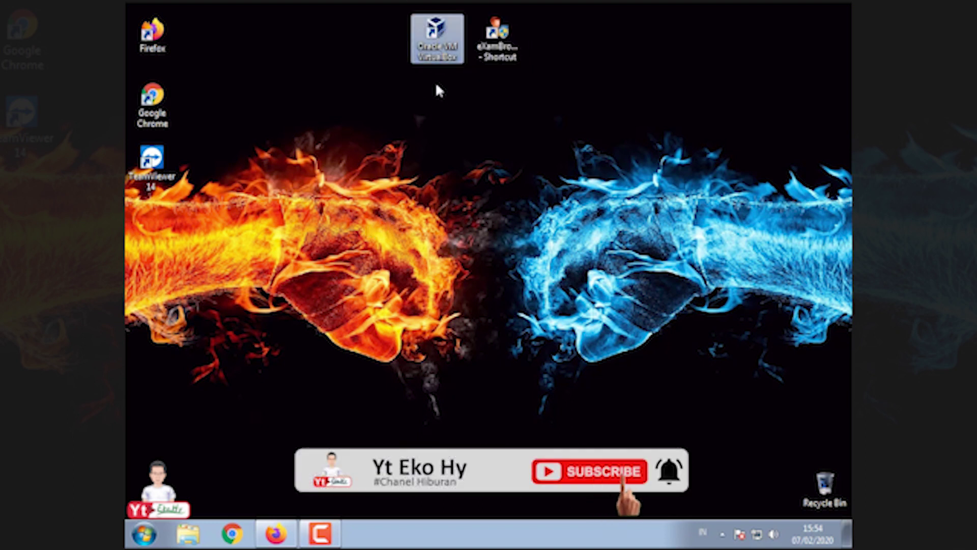
click(159, 122)
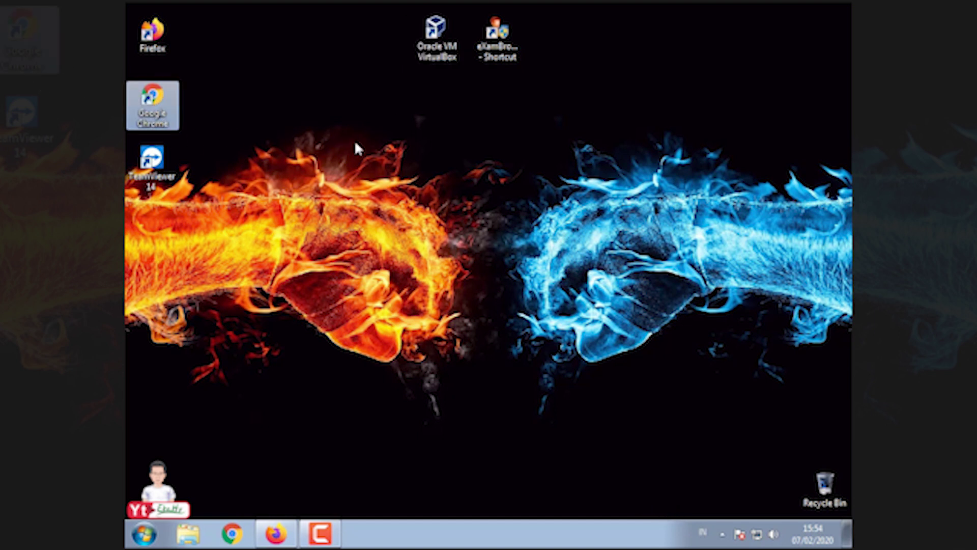
click(501, 53)
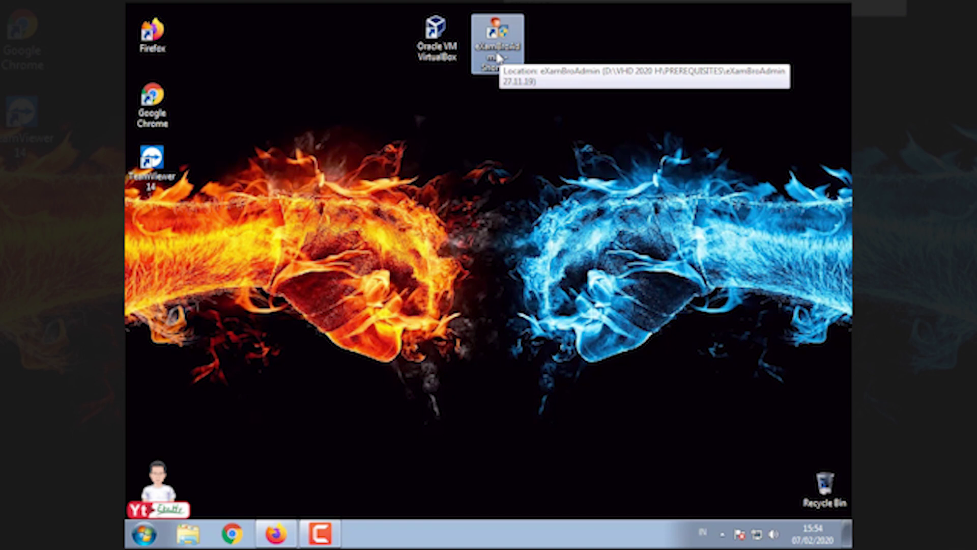
click(148, 539)
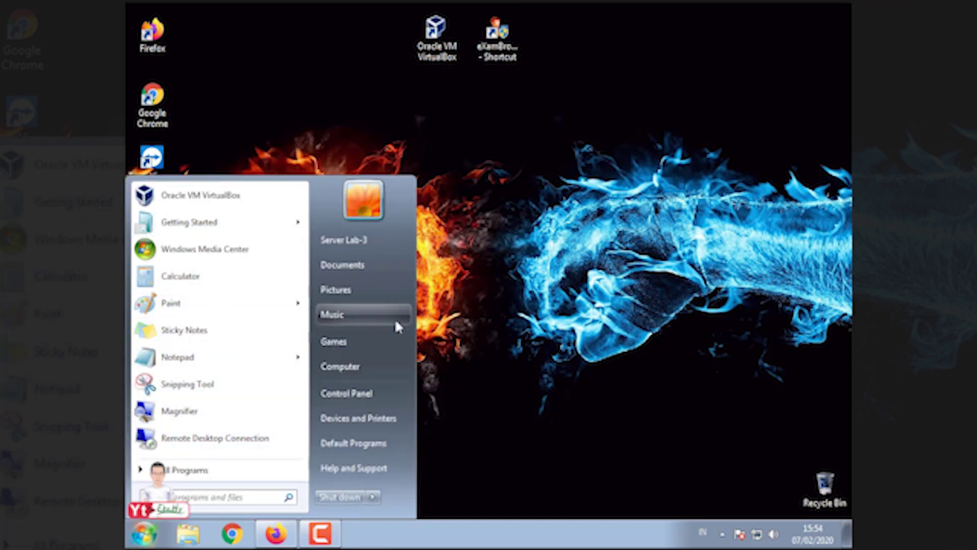
click(513, 286)
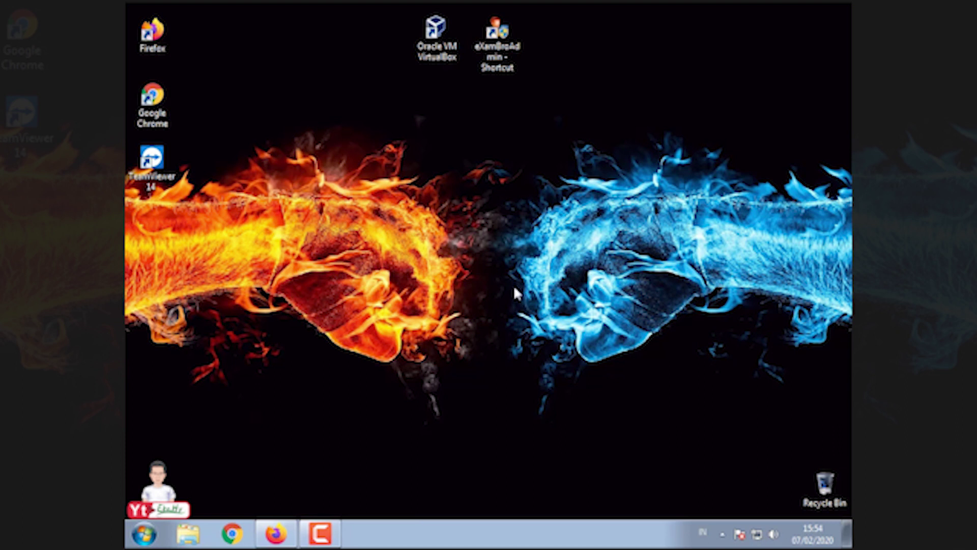